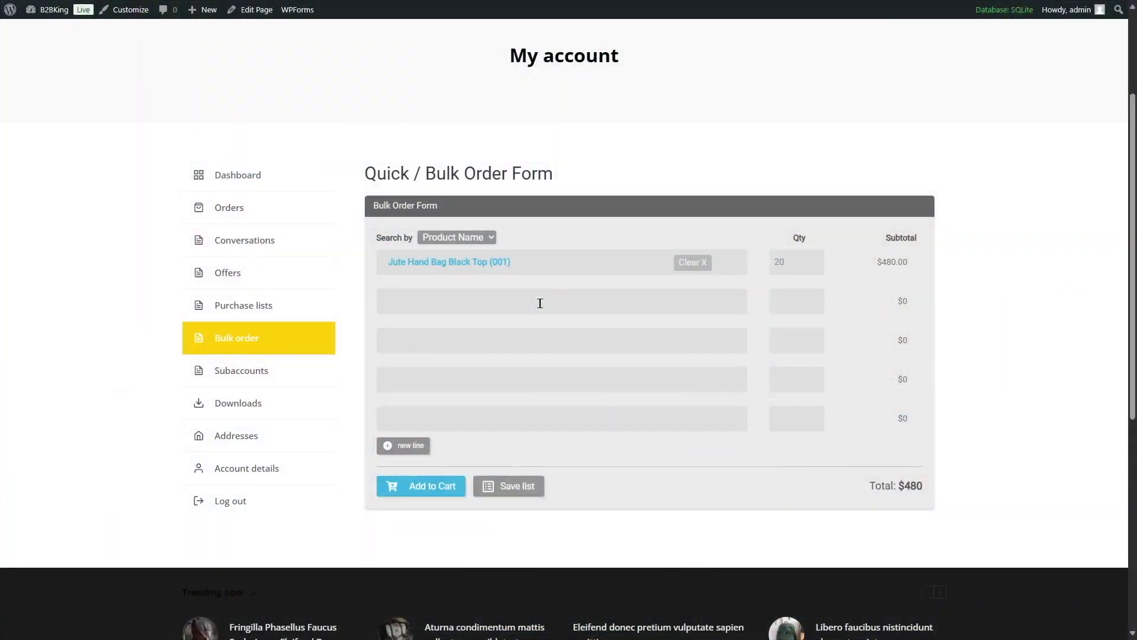
# Search 'velvet' in the second row and add Velvet Red Duffle Bag to the bulk order form.
pyautogui.click(539, 303)
pyautogui.write('velvet')
pyautogui.click(513, 330)
# Switch the product search to SKU and save the cart as a purchase list.
pyautogui.click(473, 238)
pyautogui.click(450, 272)
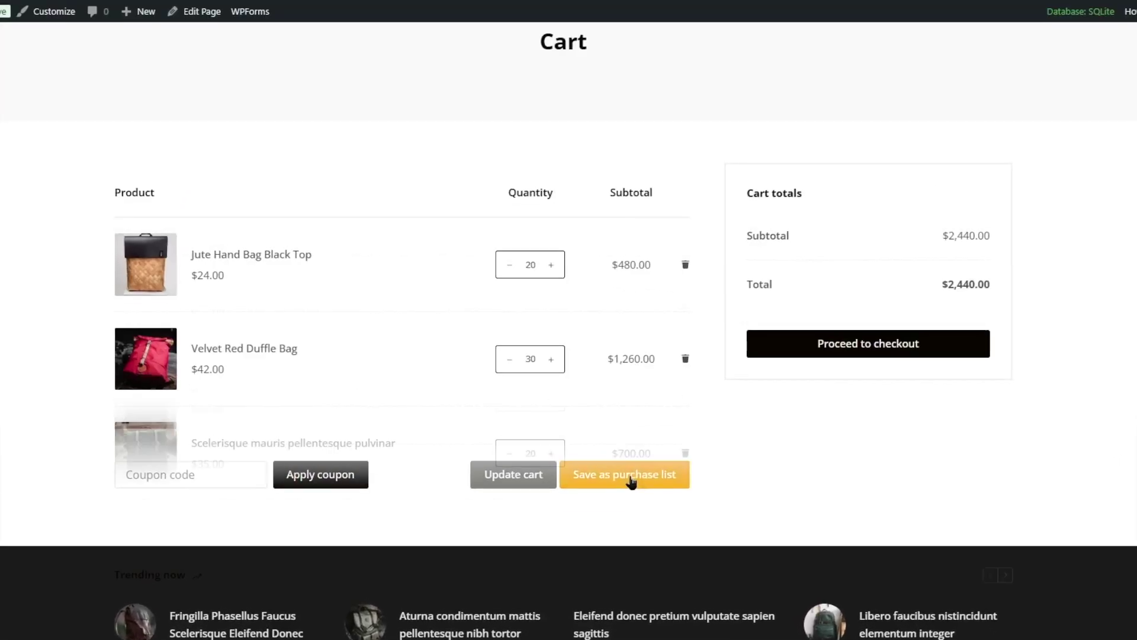
pyautogui.click(630, 477)
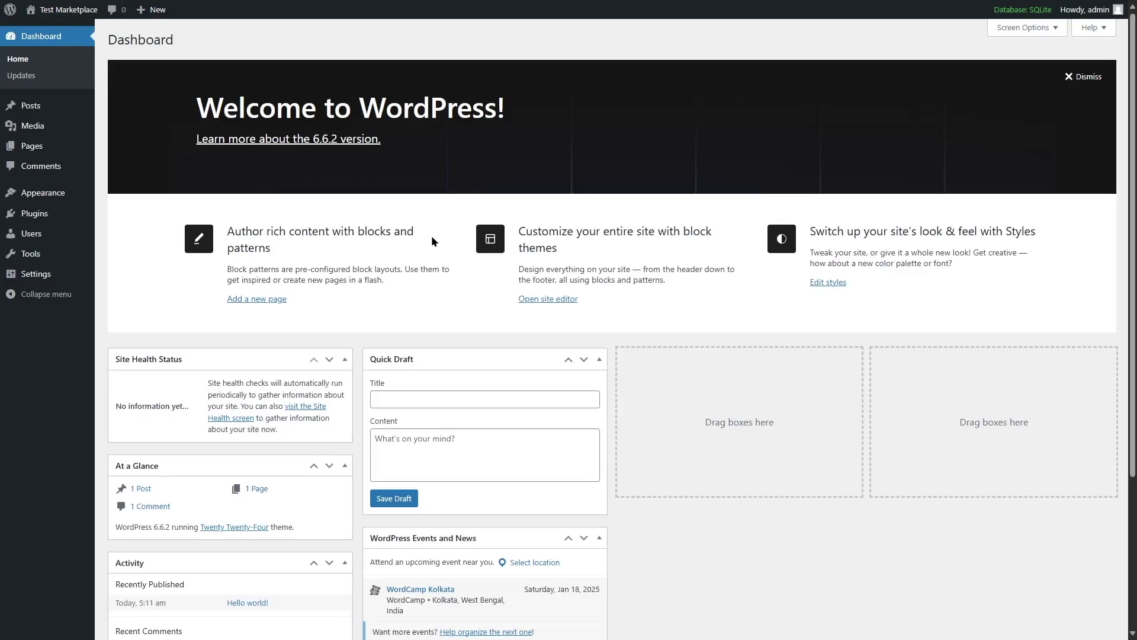
# Install the Blocksy theme from Appearance > Themes and activate it.
pyautogui.moveTo(47, 195)
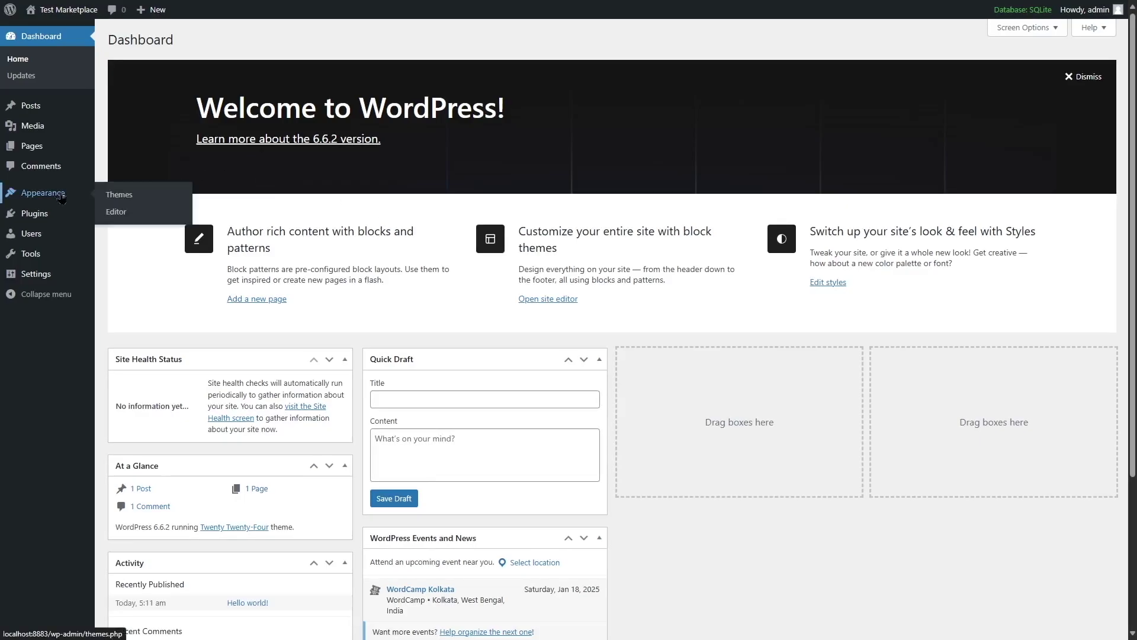
pyautogui.click(120, 197)
pyautogui.click(221, 41)
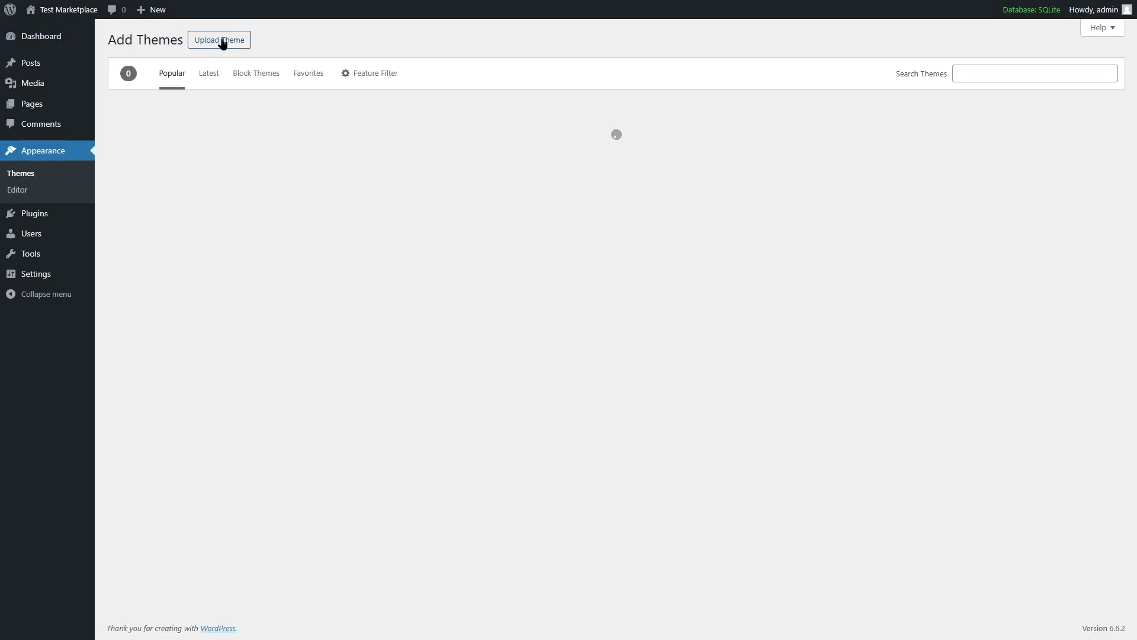
pyautogui.scroll(-9, 406, 246)
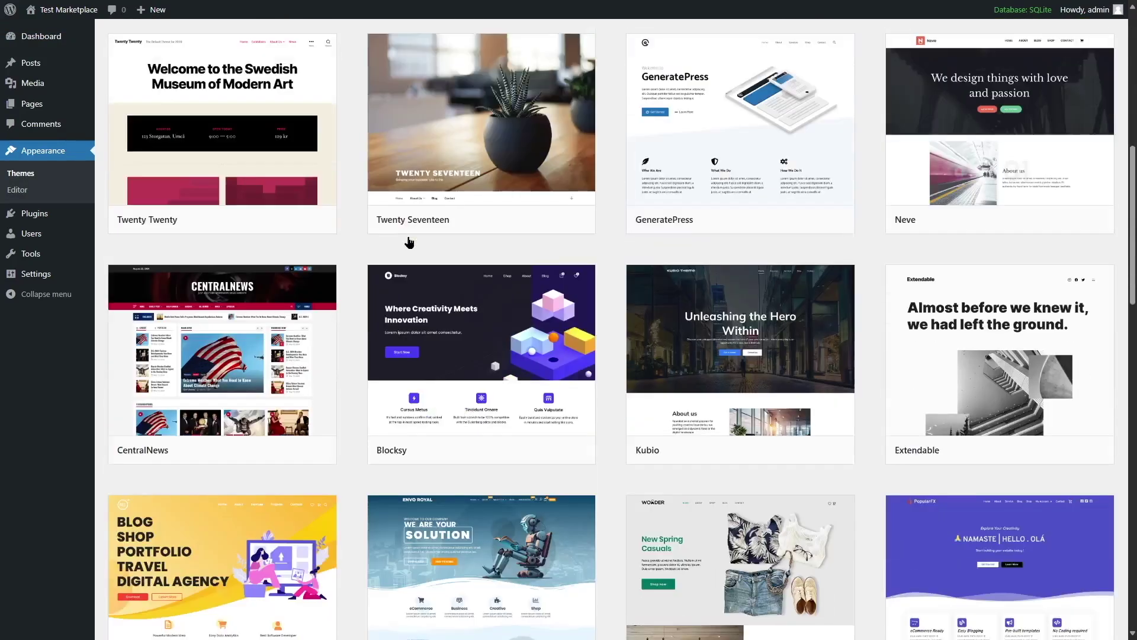
pyautogui.click(527, 453)
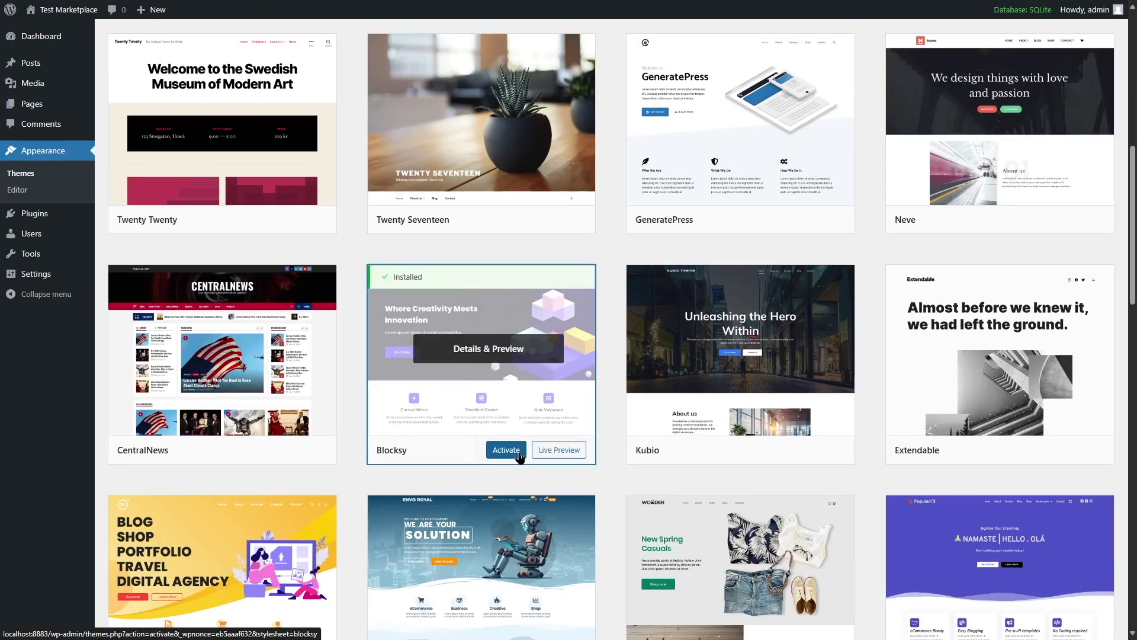
pyautogui.click(514, 453)
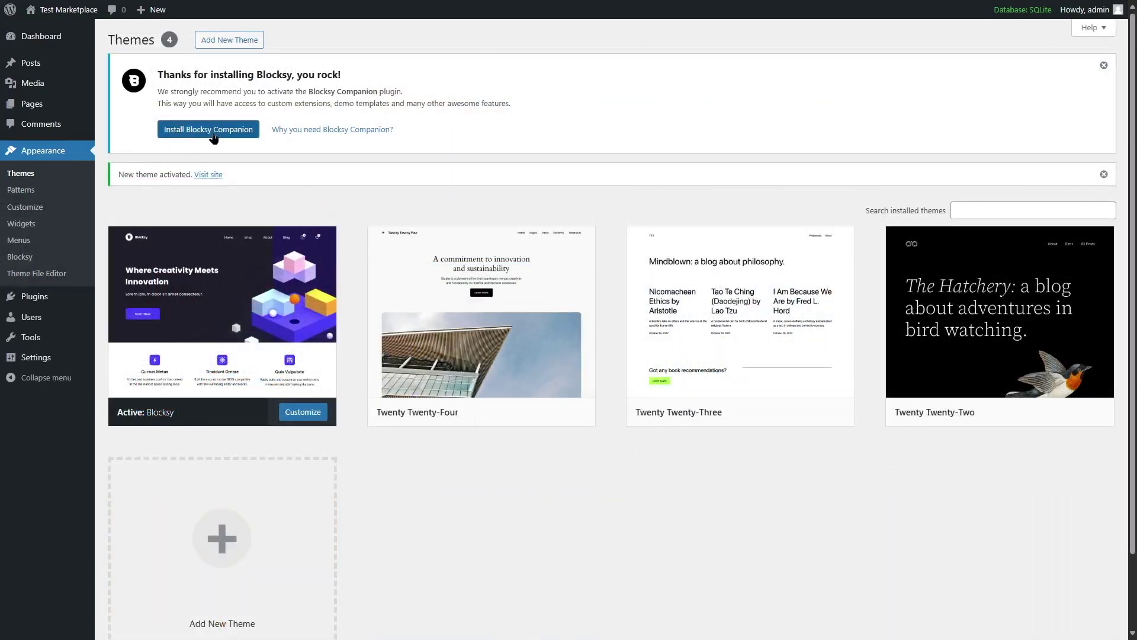
# Install and activate the Blocksy Companion plugin and browse its starter sites.
pyautogui.click(213, 135)
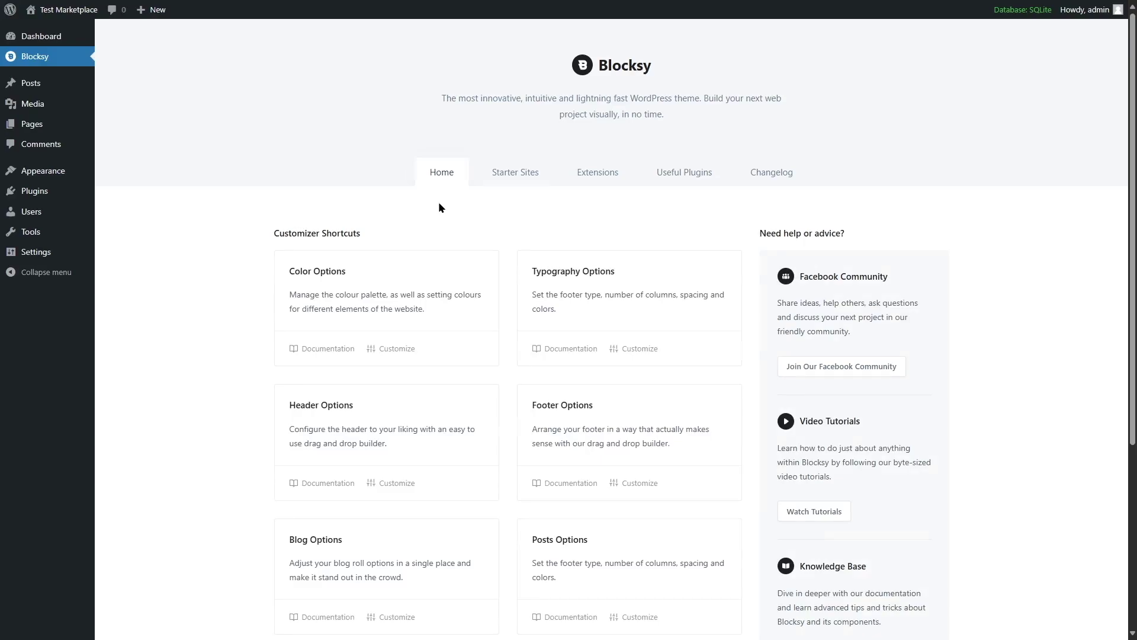
pyautogui.click(506, 176)
pyautogui.scroll(-3, 1007, 326)
pyautogui.scroll(-2, 1006, 323)
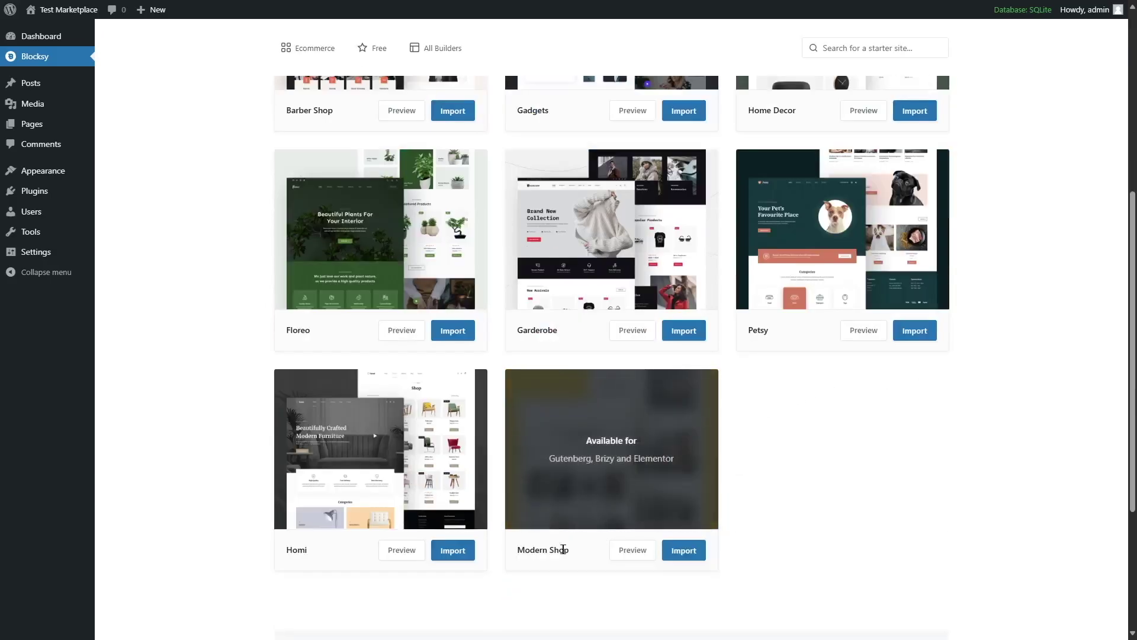
# Import the Modern Shop starter site with a child theme and Gutenberg, then view it.
pyautogui.click(686, 552)
pyautogui.click(654, 333)
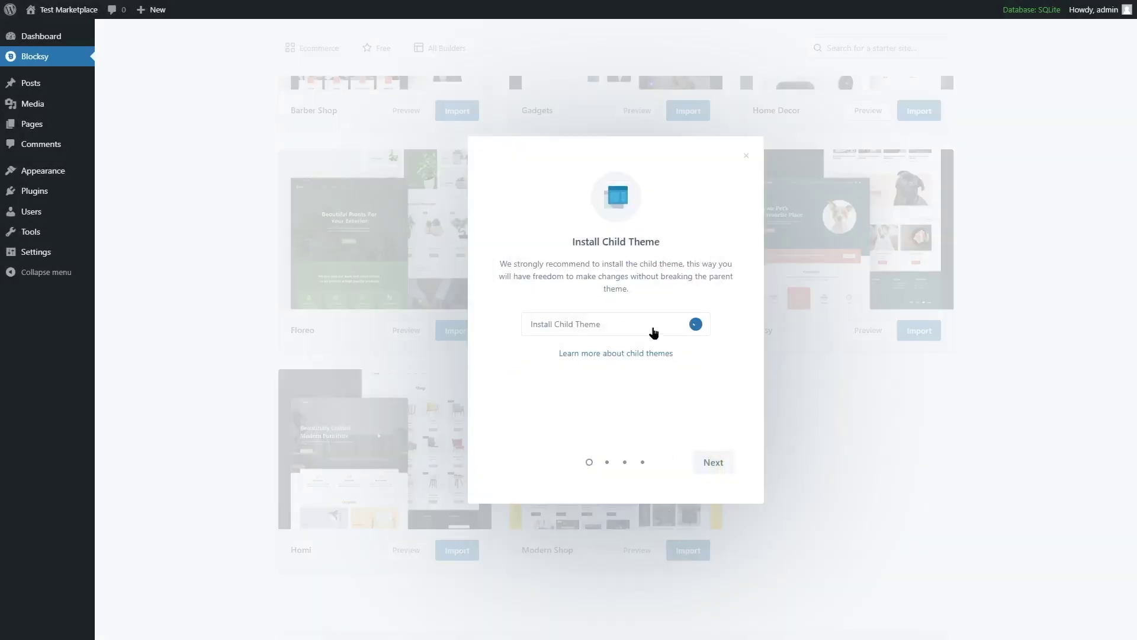
pyautogui.click(713, 465)
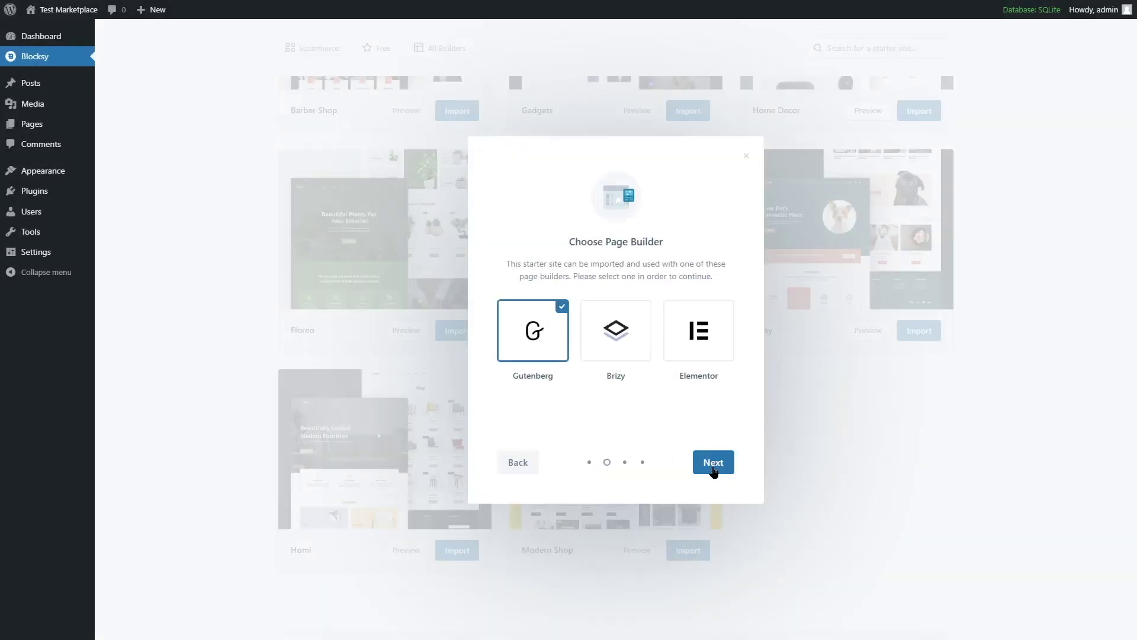
pyautogui.click(713, 466)
pyautogui.click(713, 465)
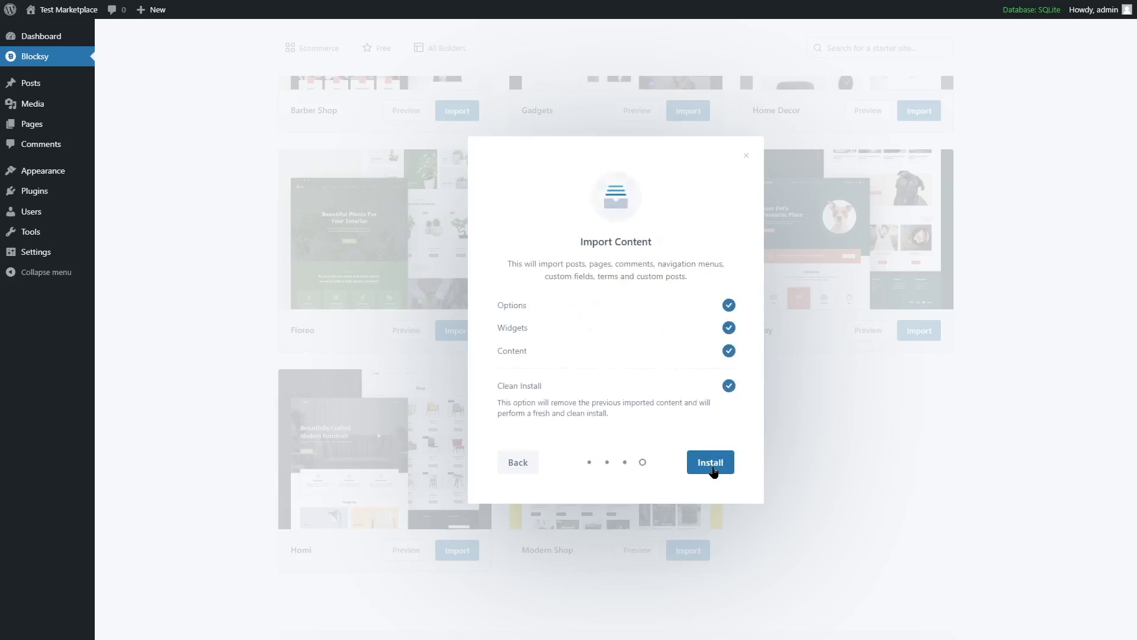
pyautogui.click(712, 468)
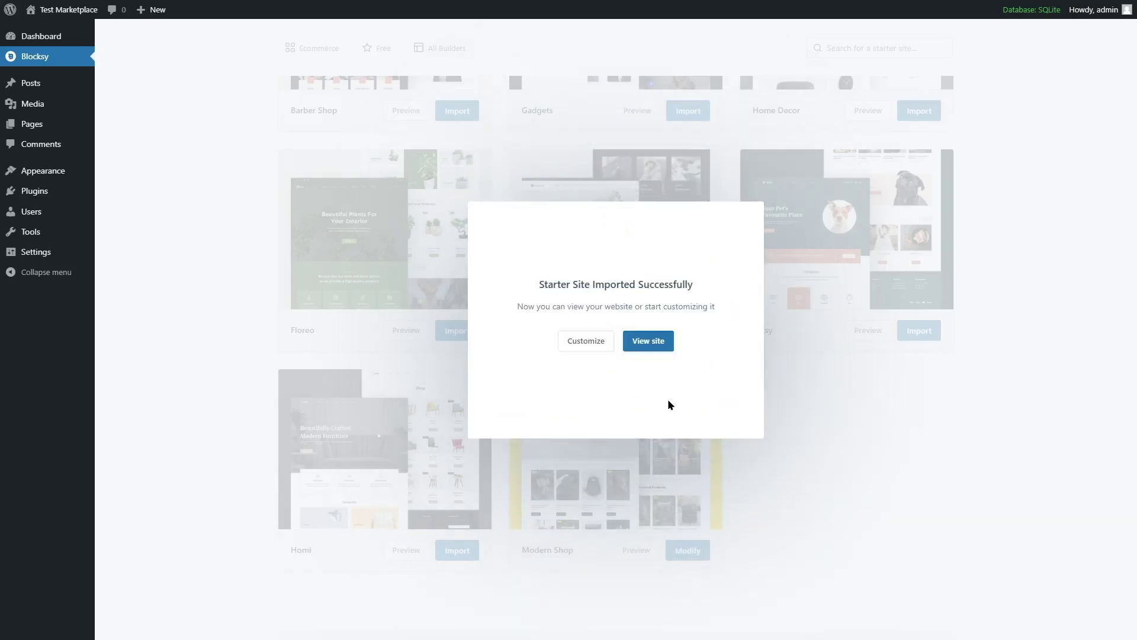
pyautogui.click(662, 350)
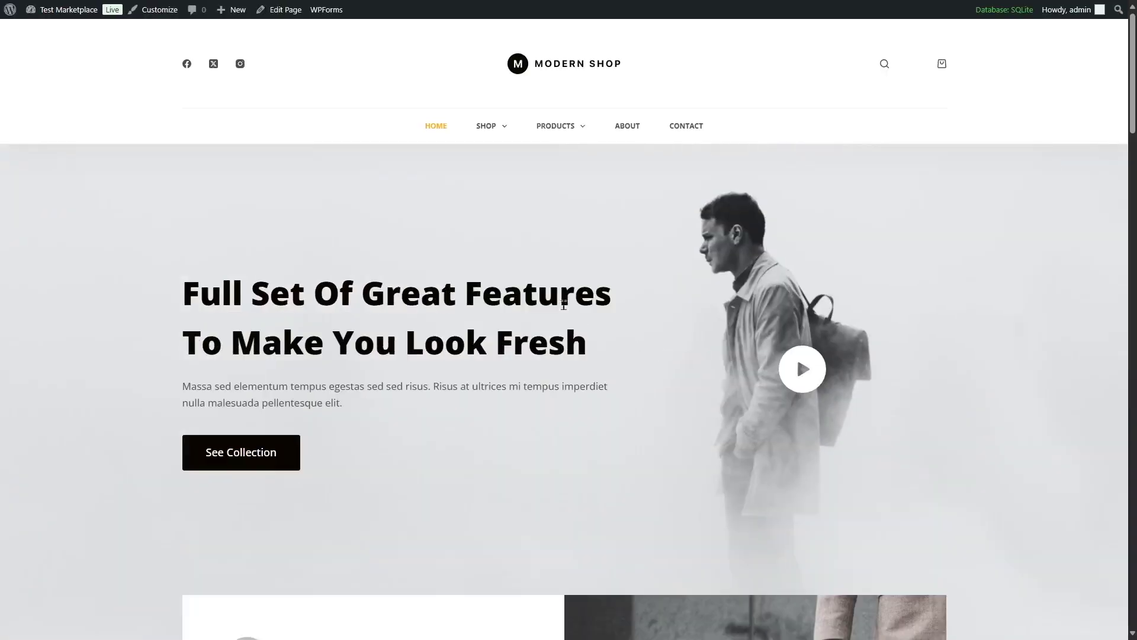
# Scroll down through the imported Modern Shop homepage to preview its design.
pyautogui.scroll(-10, 521, 303)
pyautogui.scroll(-5, 519, 320)
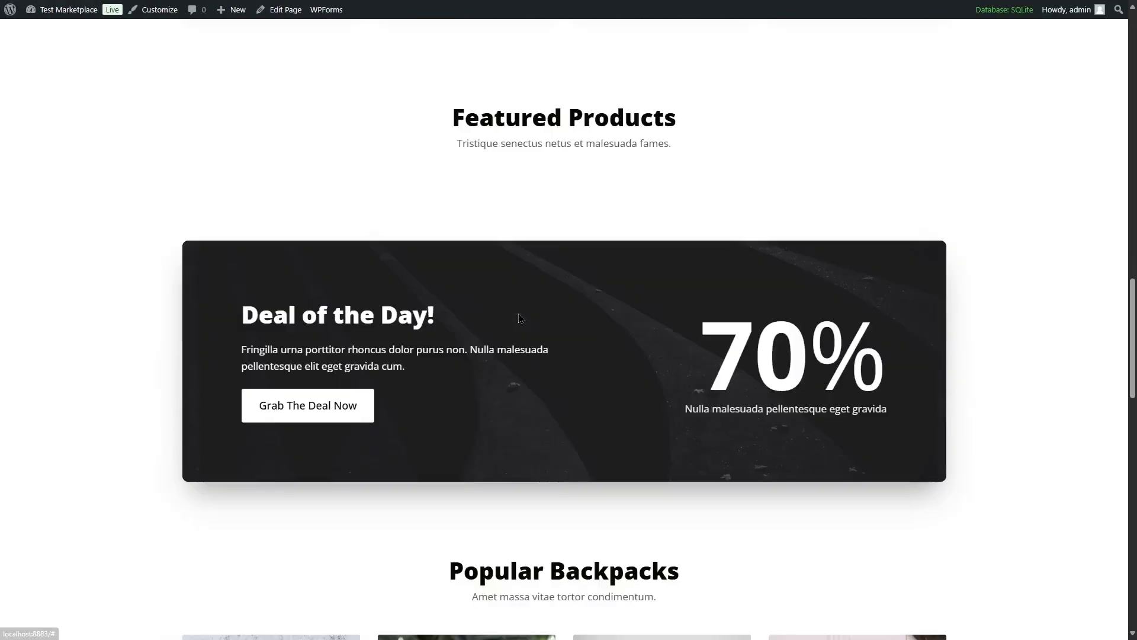
pyautogui.scroll(-5, 523, 317)
pyautogui.scroll(-8, 523, 317)
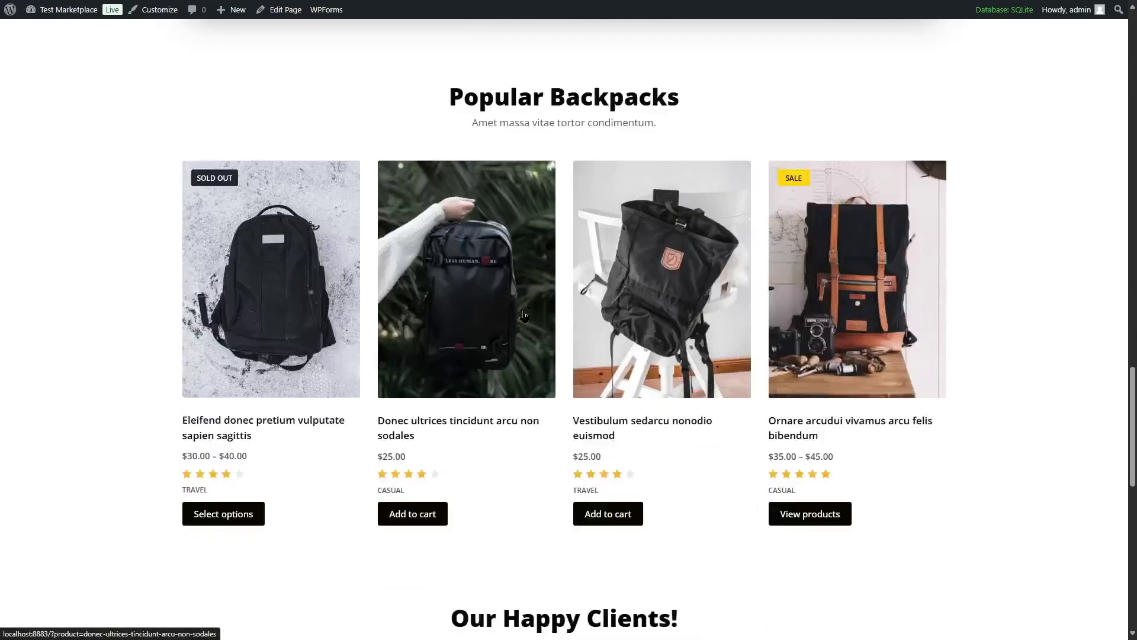
pyautogui.scroll(-1, 524, 310)
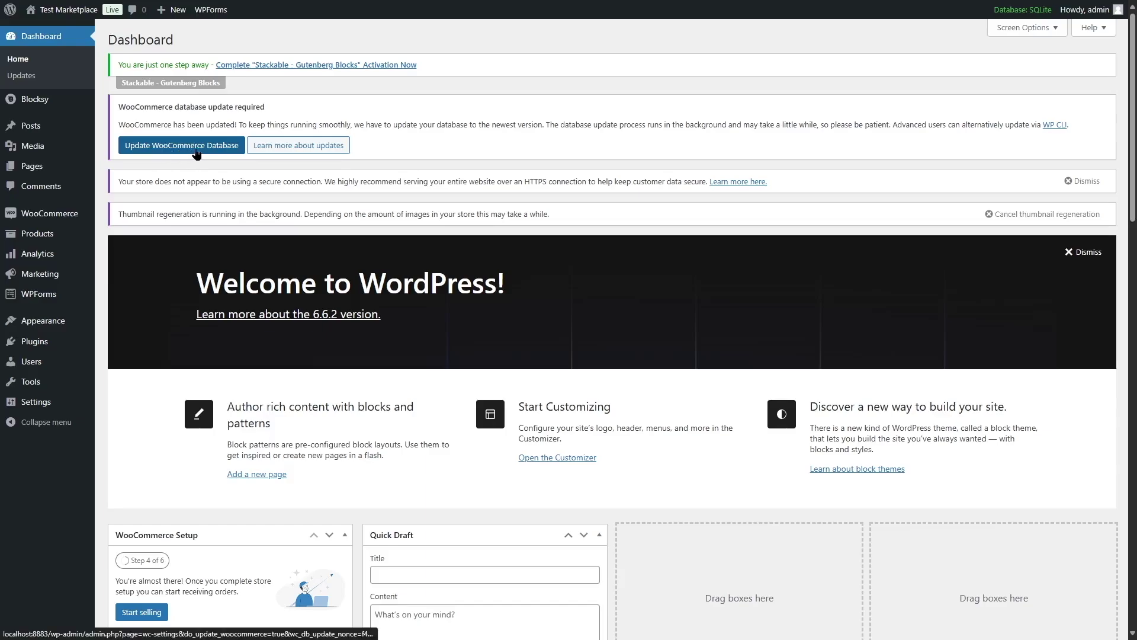
# Start the WooCommerce database update from the Dashboard notice.
pyautogui.click(198, 148)
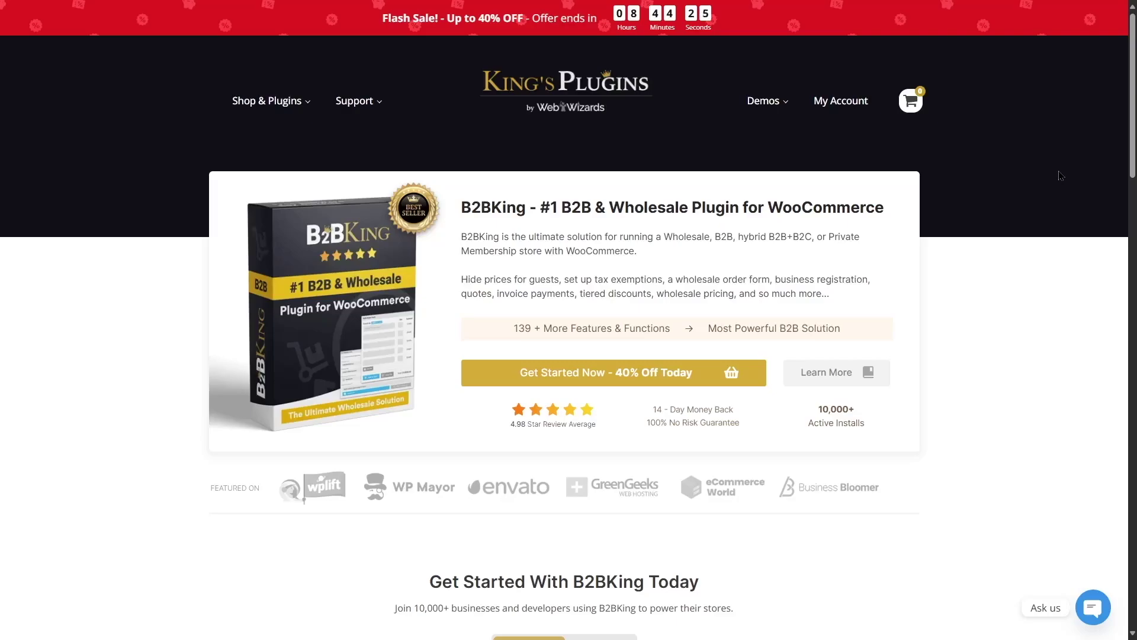
# Scroll to the B2BKing pricing plans and switch them to show lifetime prices.
pyautogui.scroll(-5, 1057, 172)
pyautogui.scroll(5, 1054, 171)
pyautogui.scroll(-8, 1032, 181)
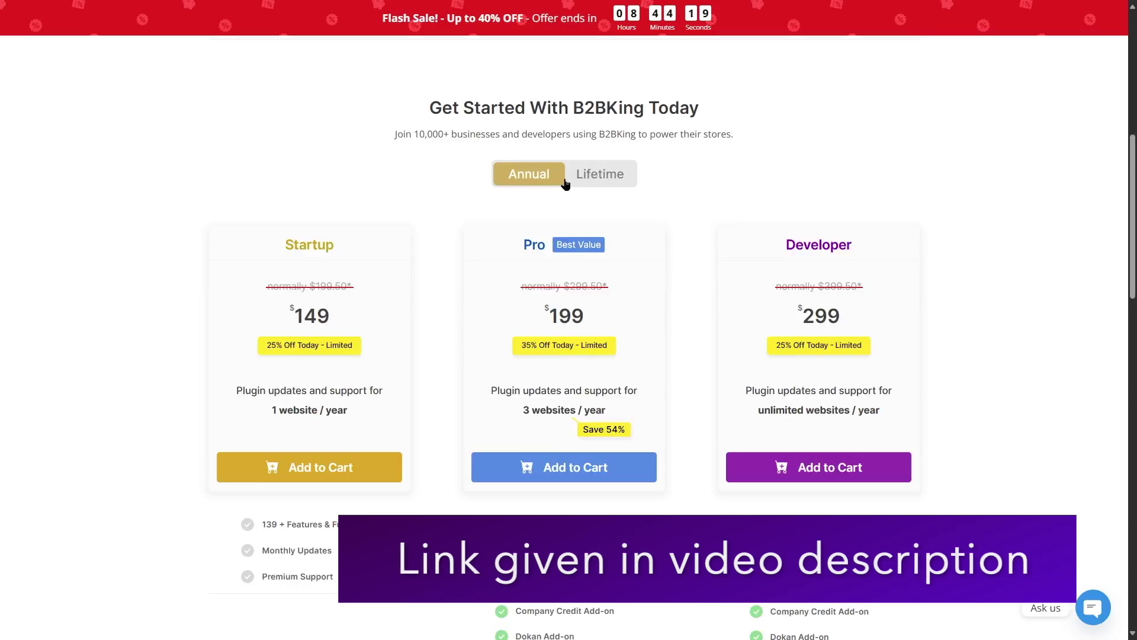
pyautogui.scroll(-1, 744, 82)
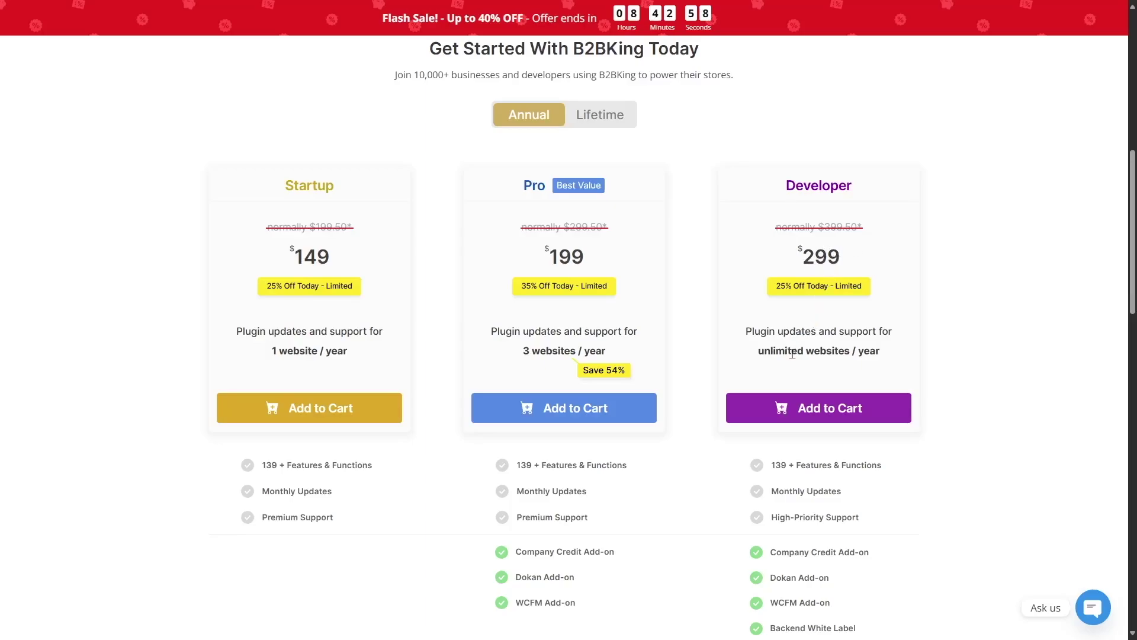
pyautogui.scroll(-1, 841, 355)
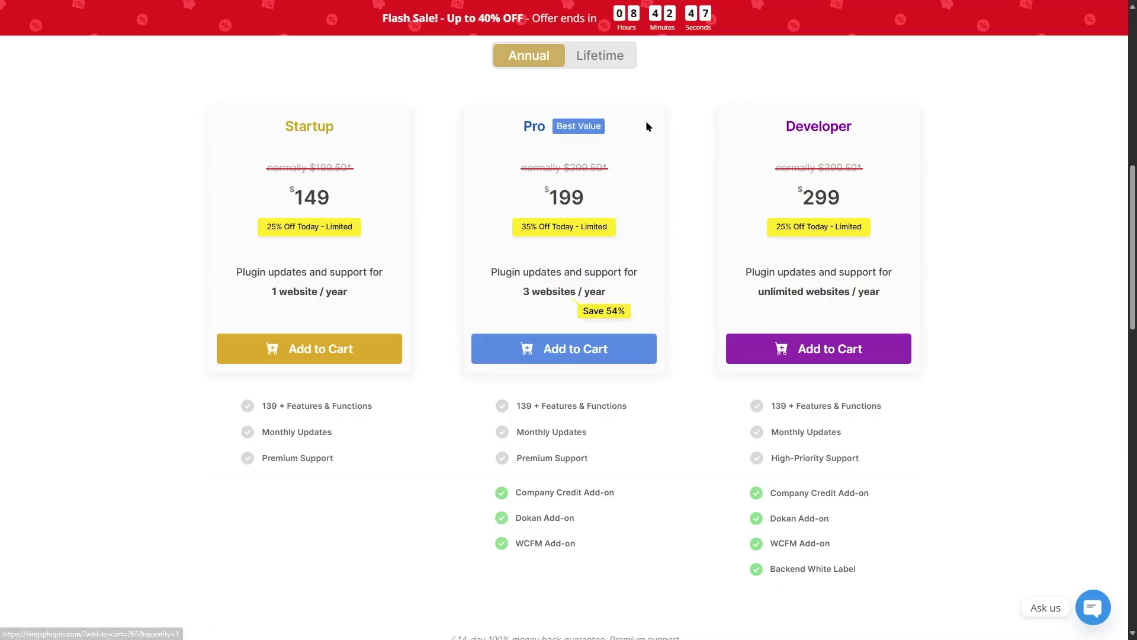
pyautogui.click(613, 70)
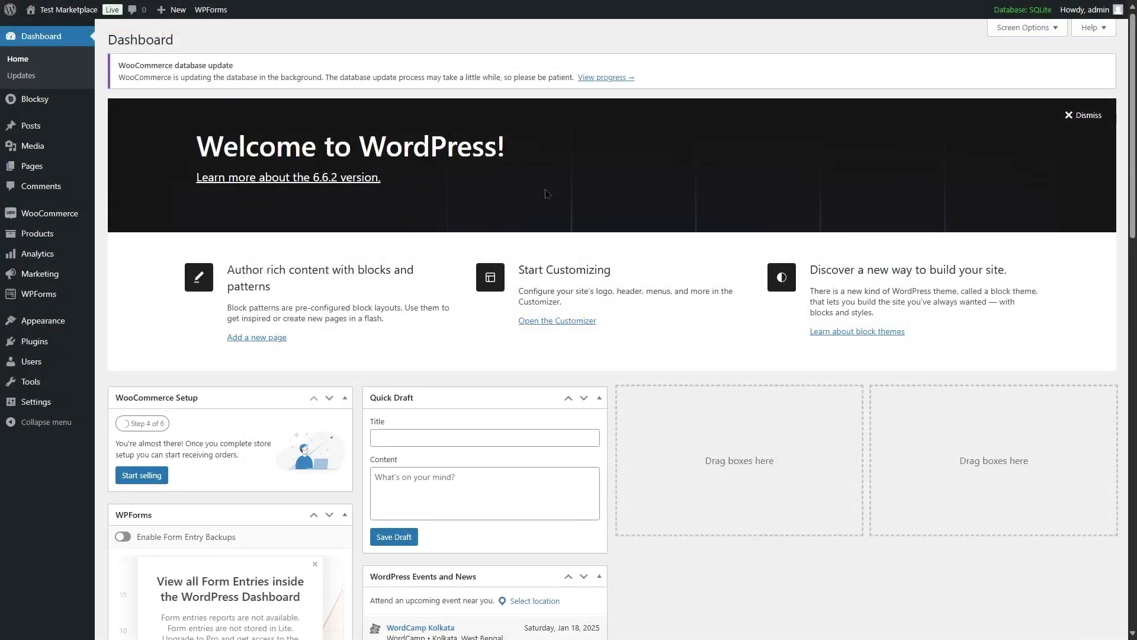
# Upload the B2BKing plugin zip under Plugins > Add New, install it and activate it.
pyautogui.moveTo(35, 341)
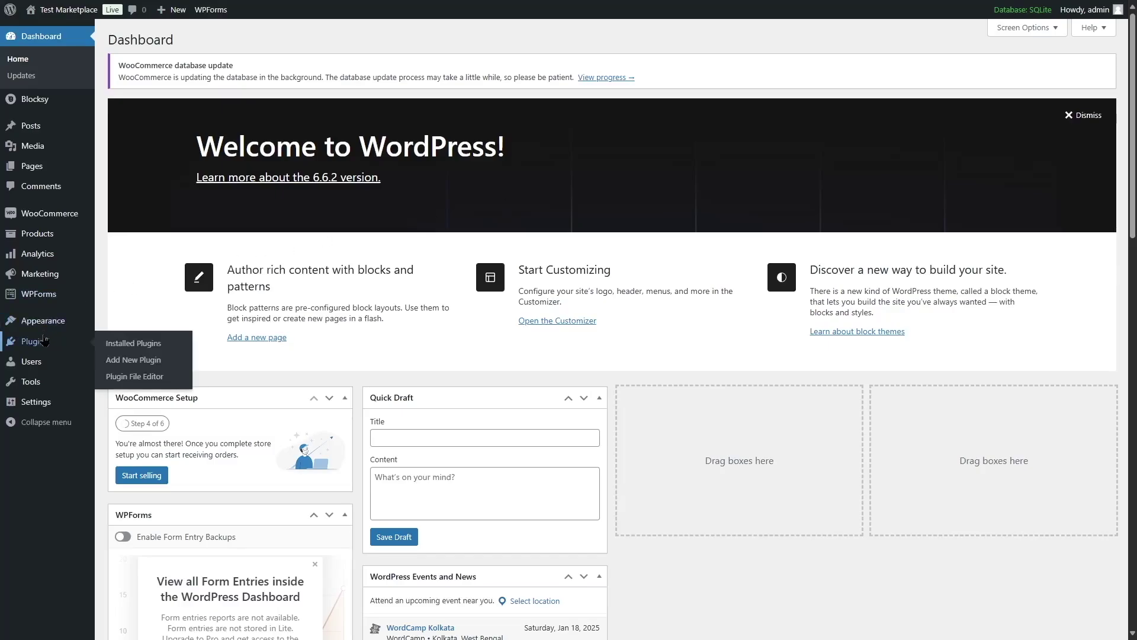
pyautogui.click(149, 368)
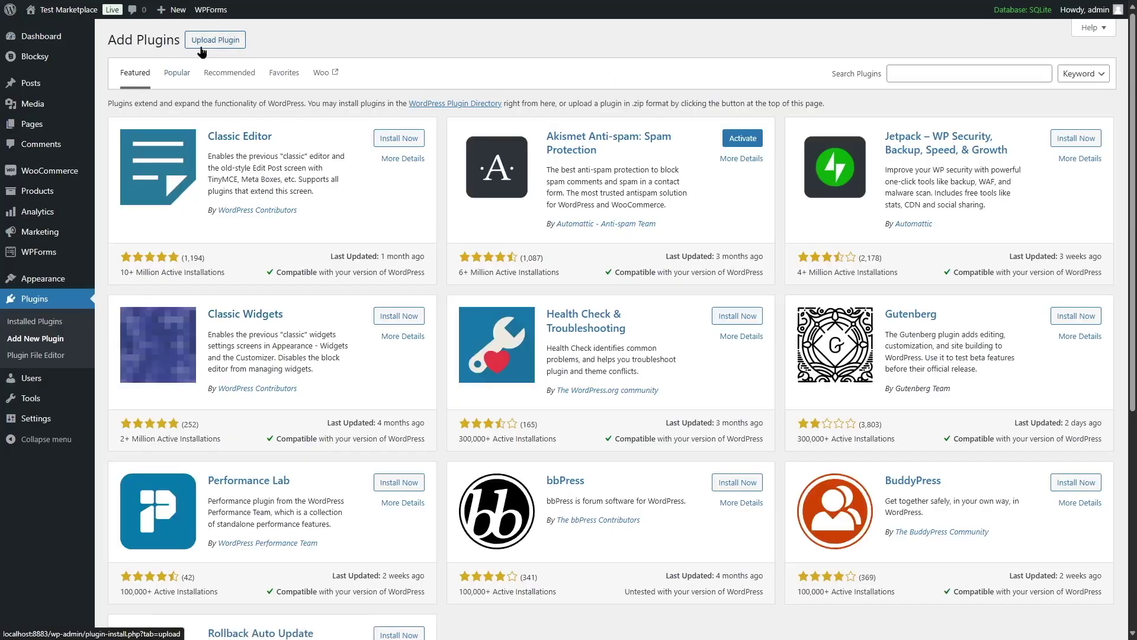
pyautogui.click(205, 47)
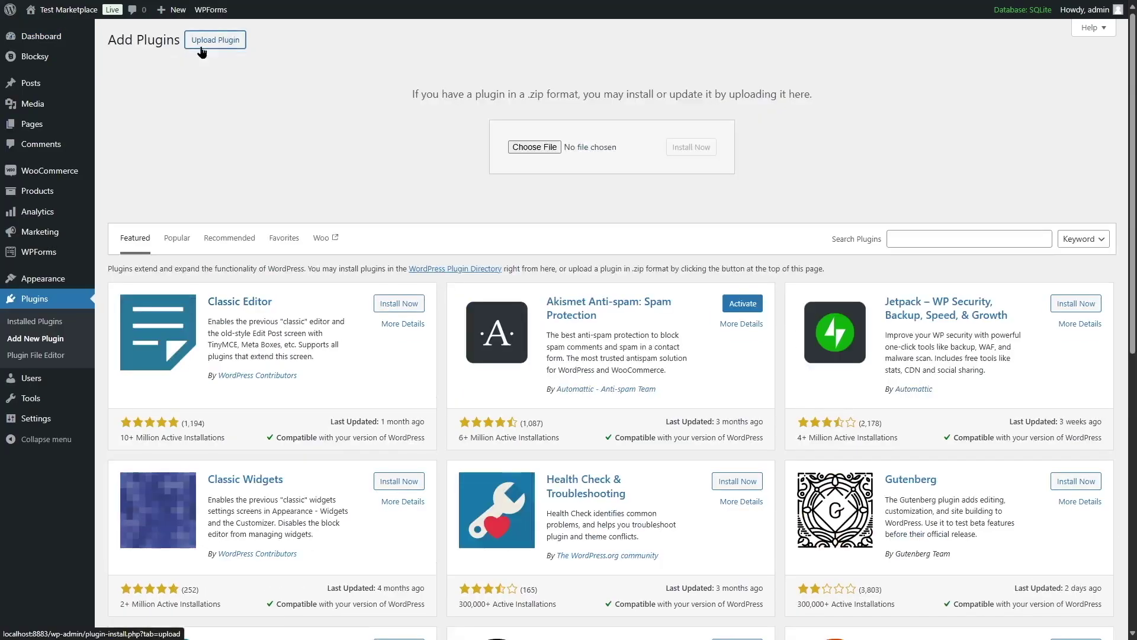
pyautogui.click(531, 147)
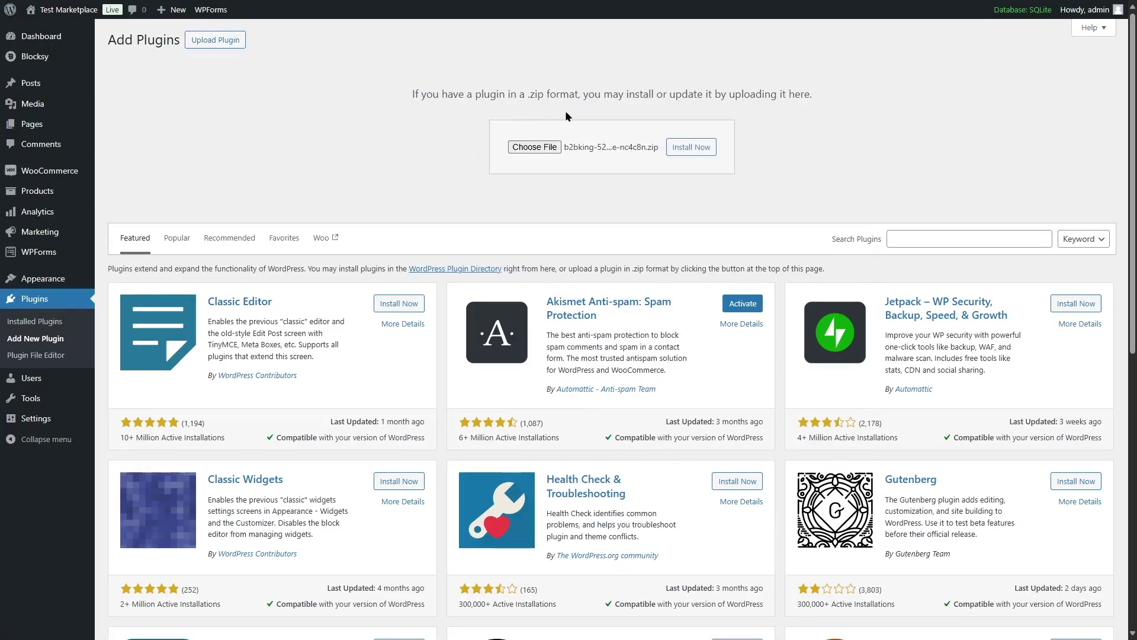
pyautogui.click(692, 148)
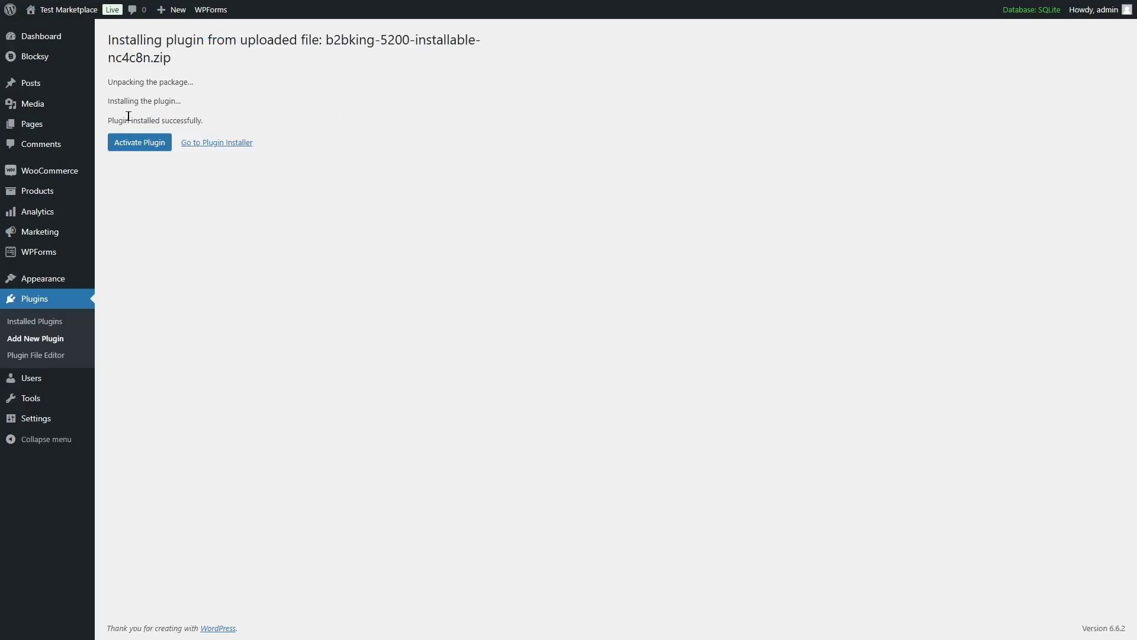
pyautogui.click(134, 143)
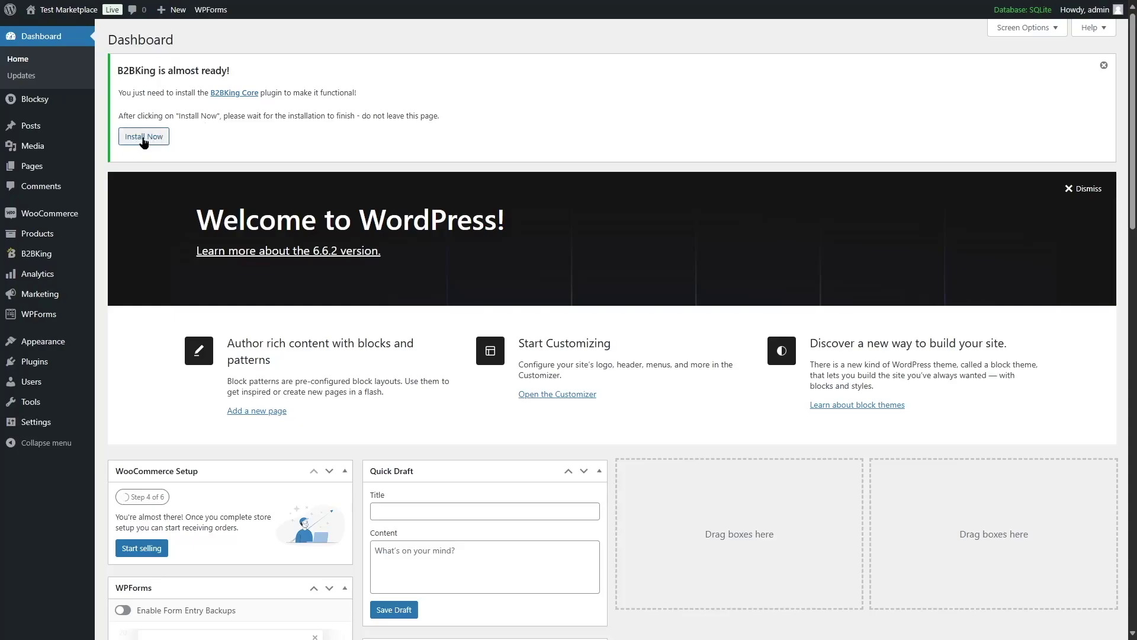
# Install B2BKing Core from the notice, then start activating the B2BKing Pro license.
pyautogui.click(144, 137)
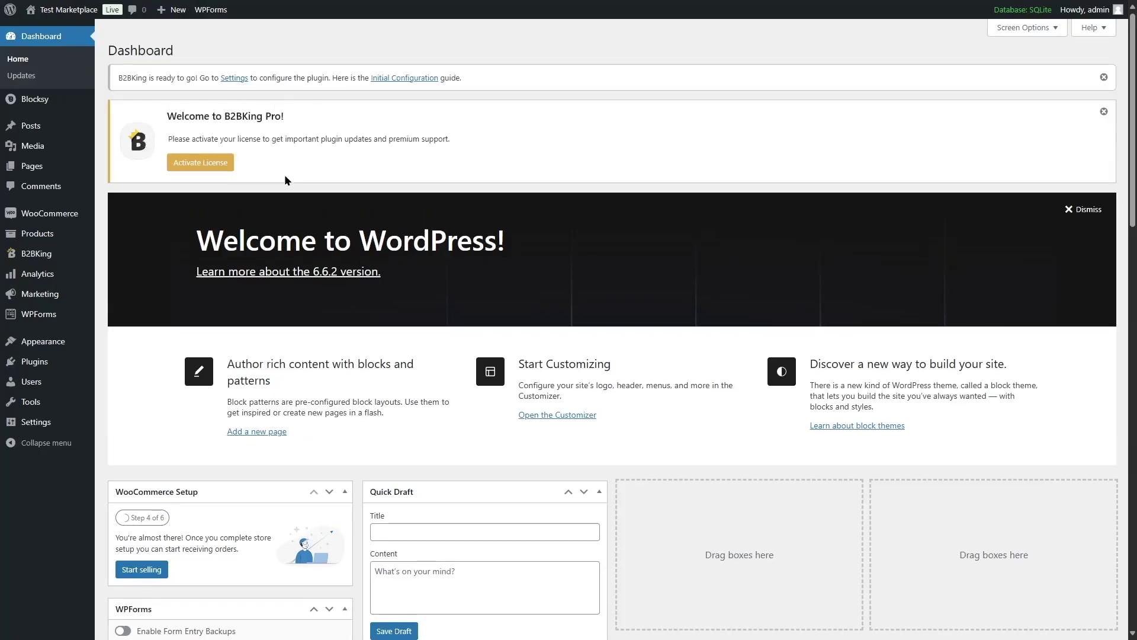
pyautogui.click(178, 169)
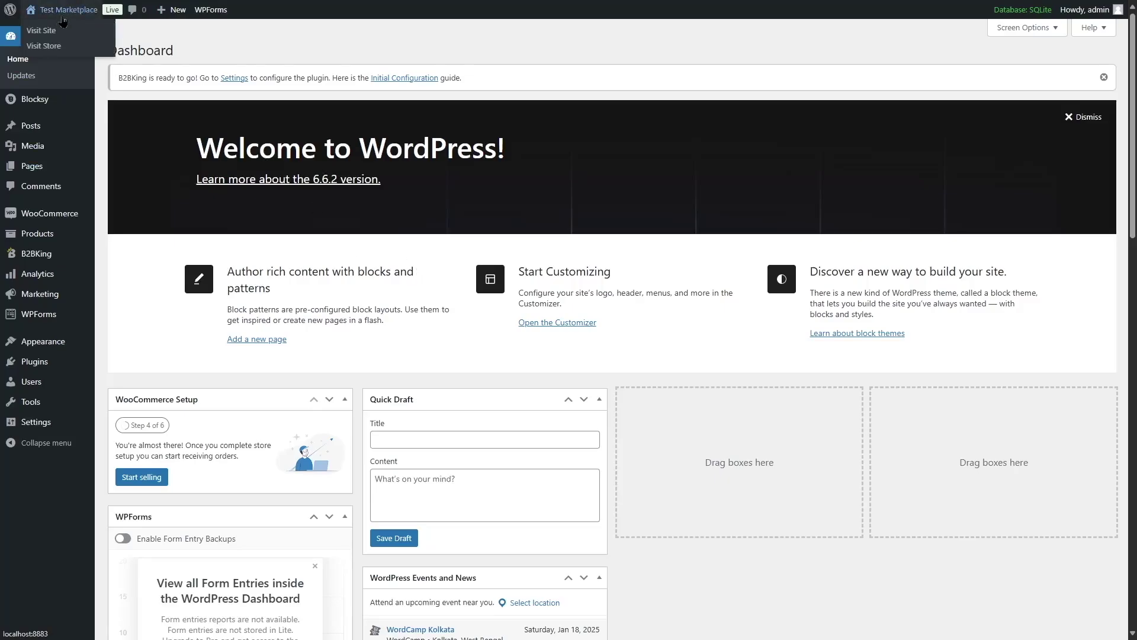
pyautogui.click(62, 28)
pyautogui.moveTo(579, 126)
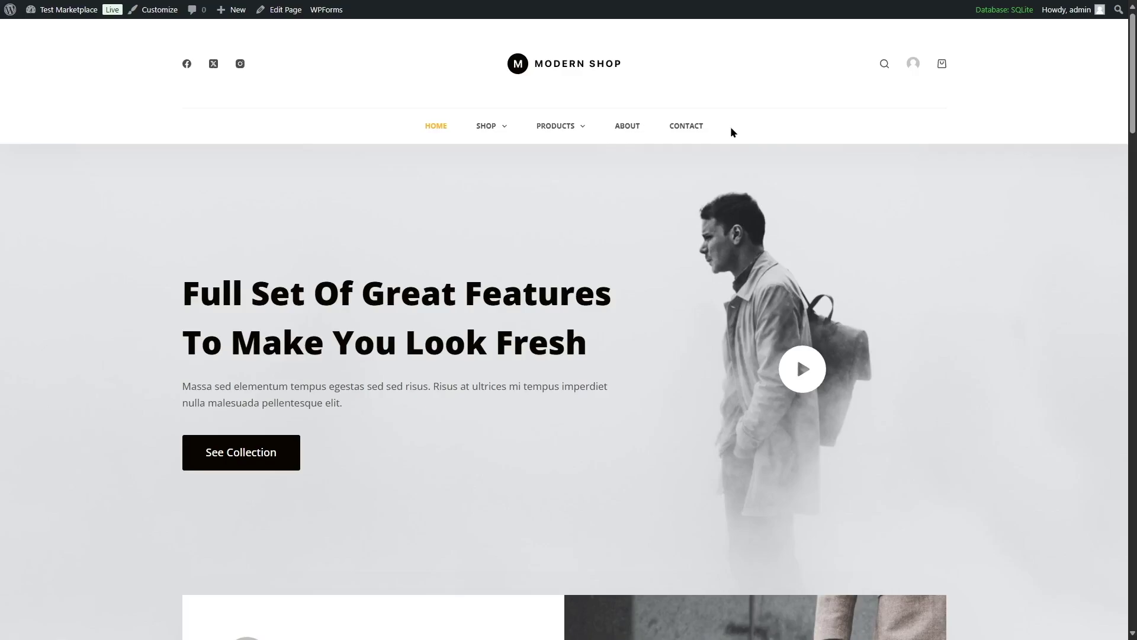
pyautogui.moveTo(80, 10)
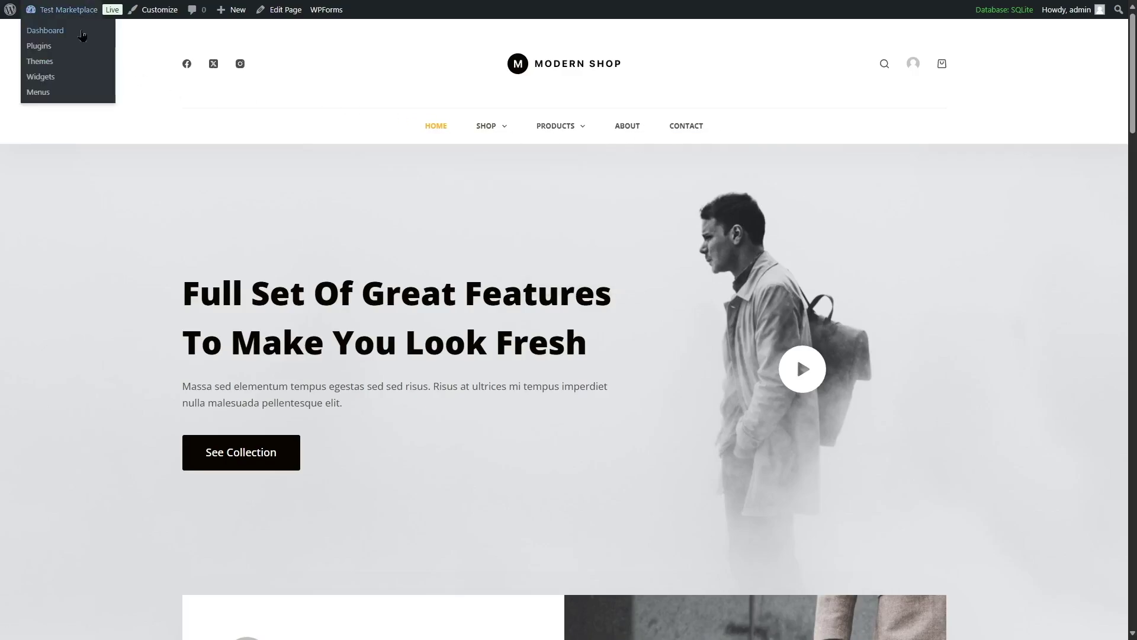
pyautogui.click(82, 36)
pyautogui.moveTo(44, 342)
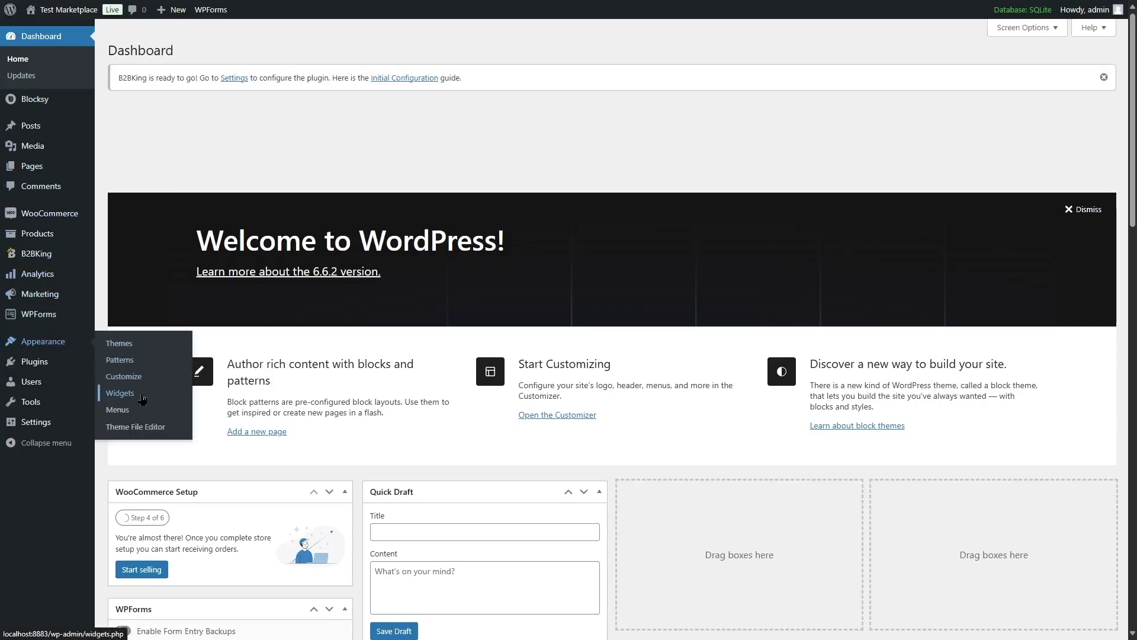
# Load the Main Menu in the Appearance > Menus editor.
pyautogui.click(122, 410)
pyautogui.click(354, 120)
pyautogui.click(214, 157)
pyautogui.click(397, 122)
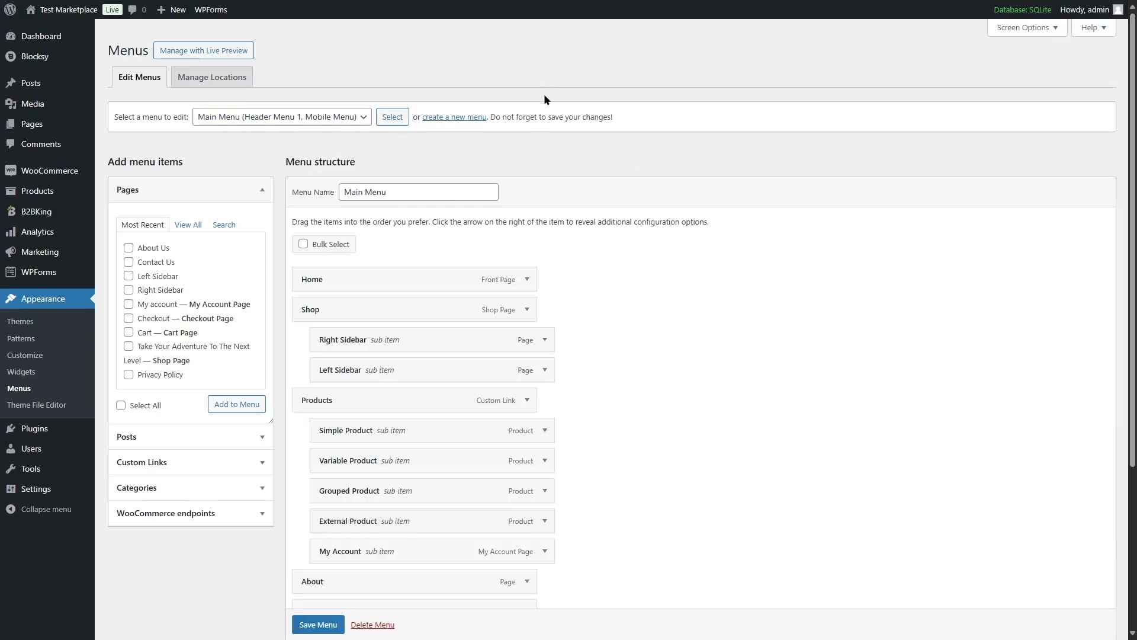
# Move My Account to a top-level item after Contact, then open the storefront's My account page.
pyautogui.scroll(-2, 460, 295)
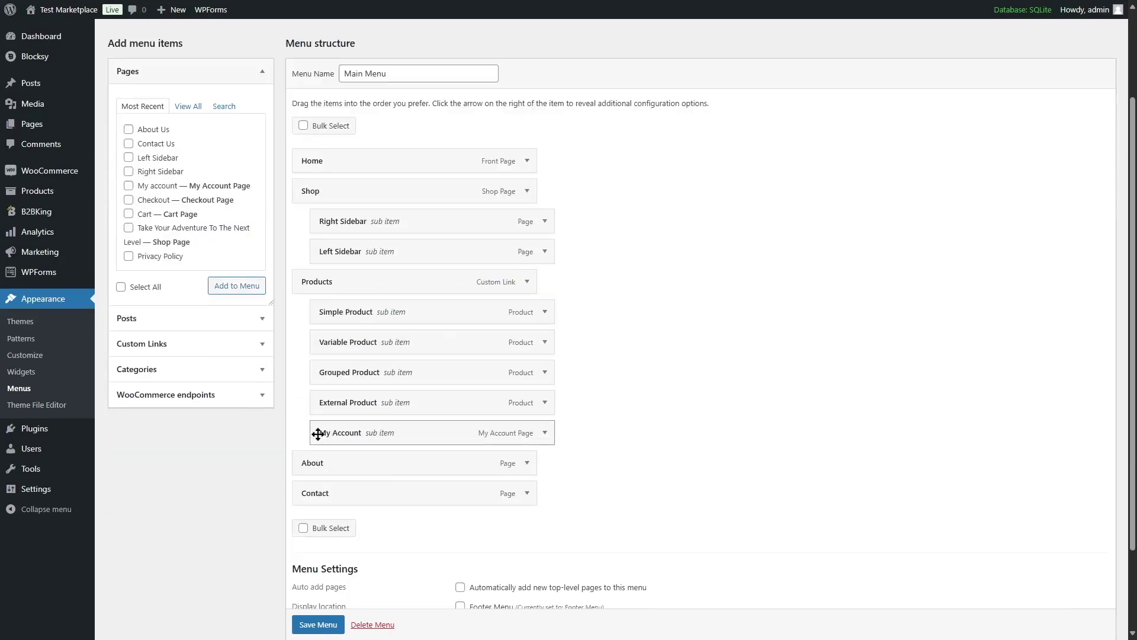
pyautogui.moveTo(319, 435); pyautogui.dragTo(298, 499)
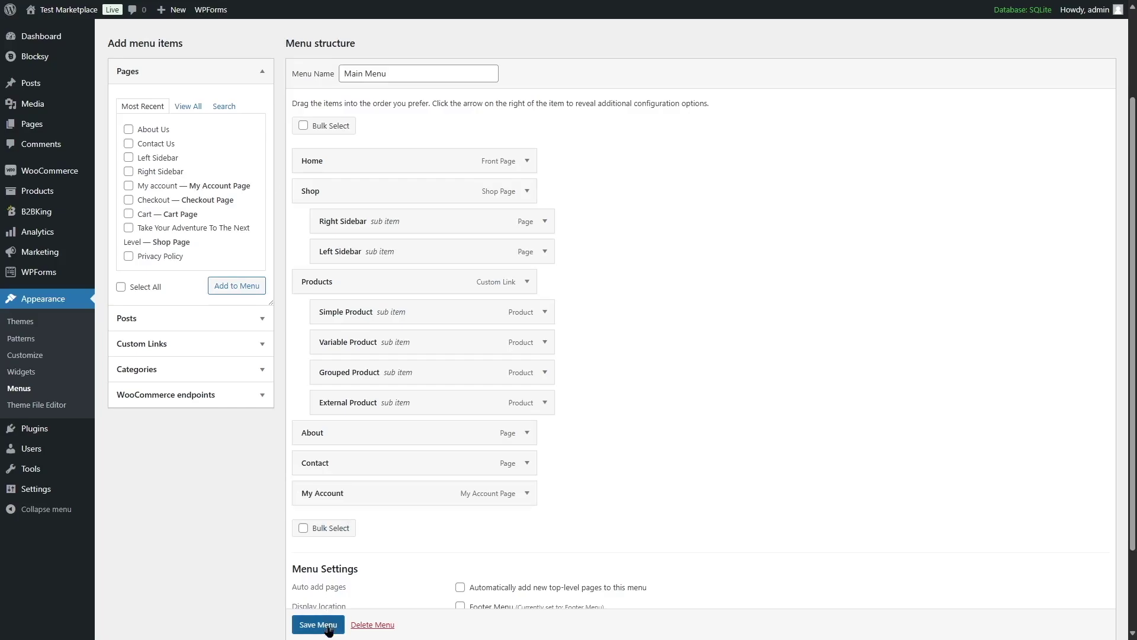
pyautogui.scroll(-1, 298, 498)
pyautogui.scroll(2, 289, 364)
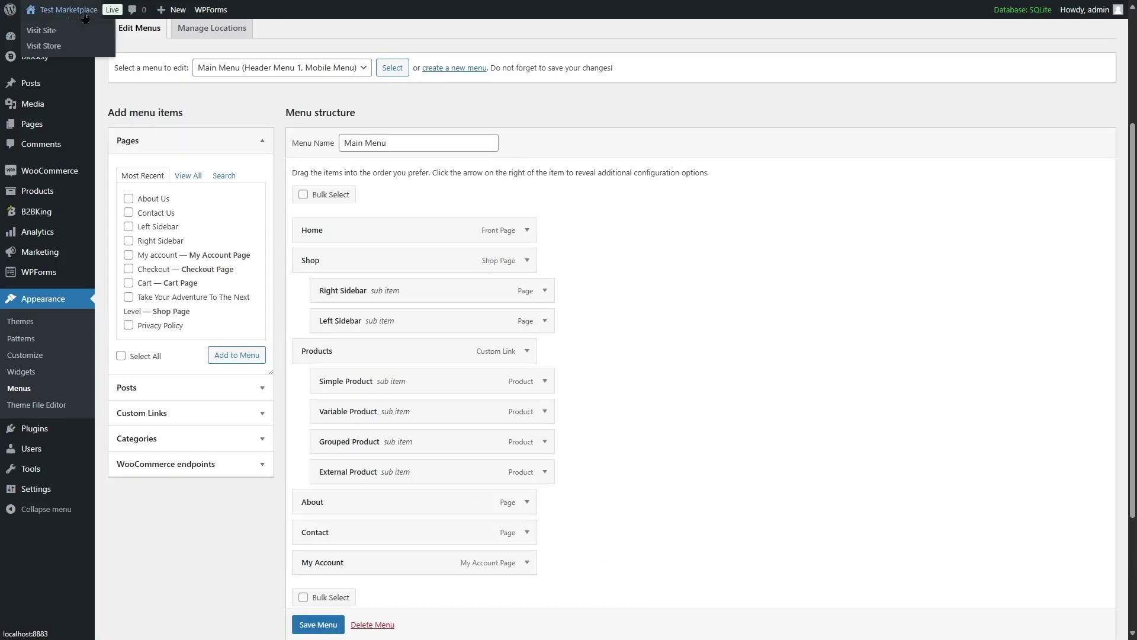
pyautogui.click(56, 28)
pyautogui.click(728, 132)
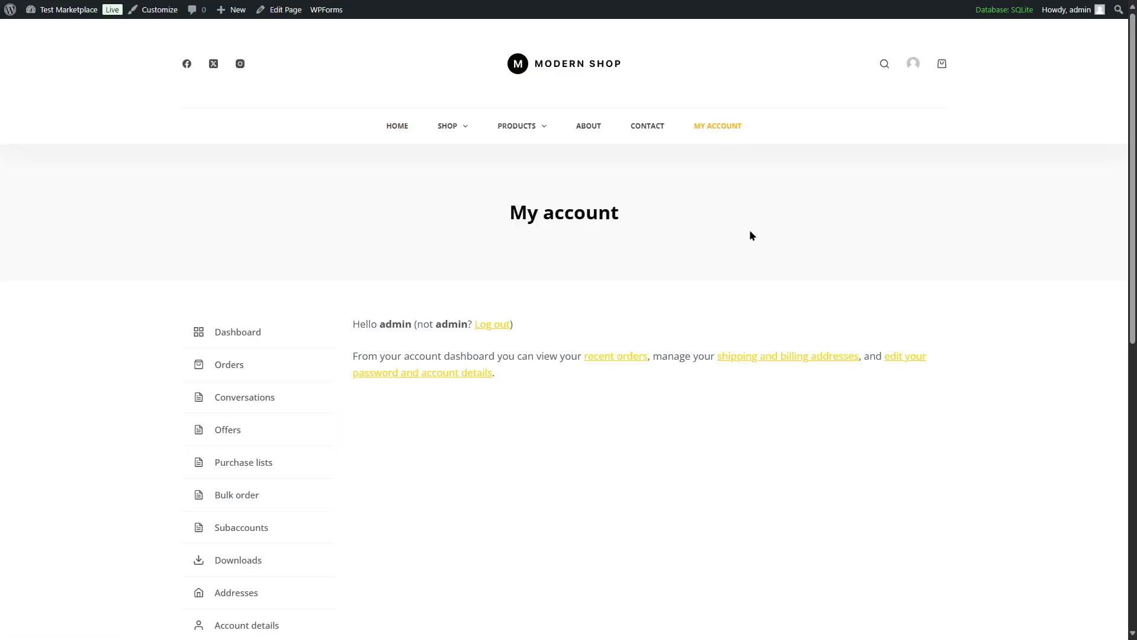
# Browse the My account page's Bulk order, Purchase lists and Subaccounts sections, then return to the Dashboard.
pyautogui.scroll(-2, 616, 285)
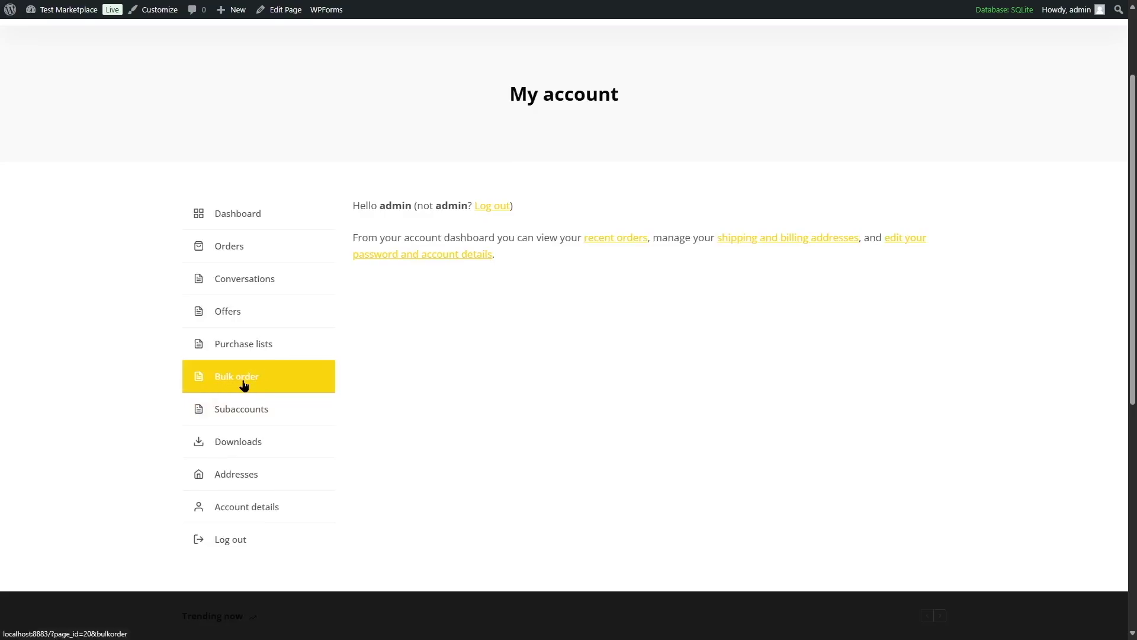
pyautogui.scroll(2, 244, 385)
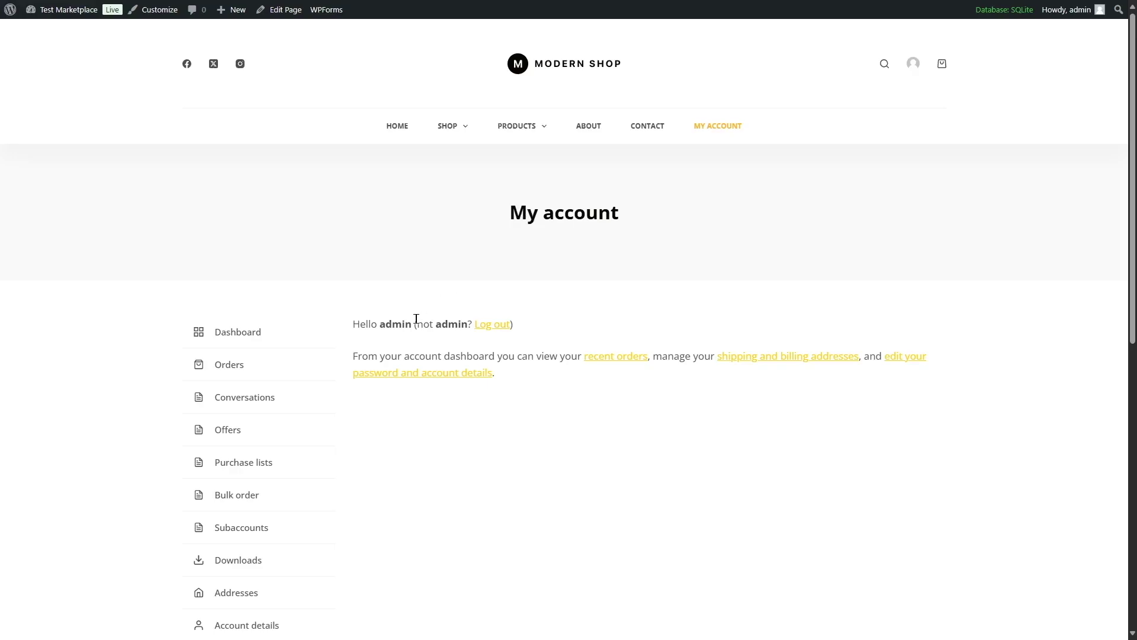
pyautogui.scroll(-1, 234, 574)
pyautogui.click(254, 601)
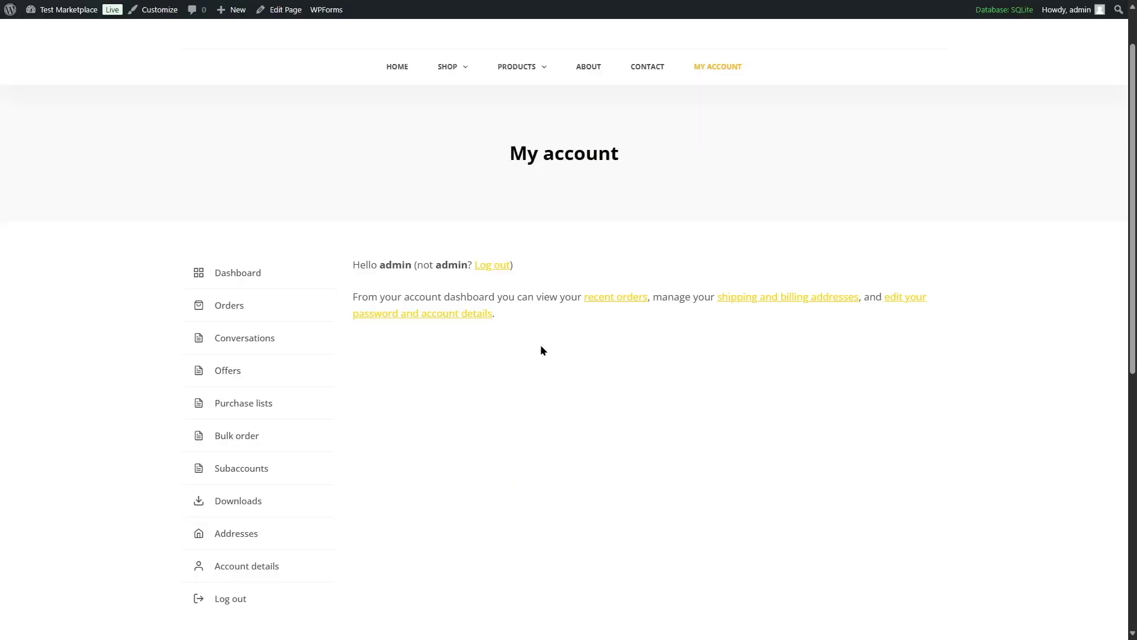
# Tick the 'On My account page' account creation option in WooCommerce Accounts & Privacy and save.
pyautogui.moveTo(65, 9)
pyautogui.click(69, 32)
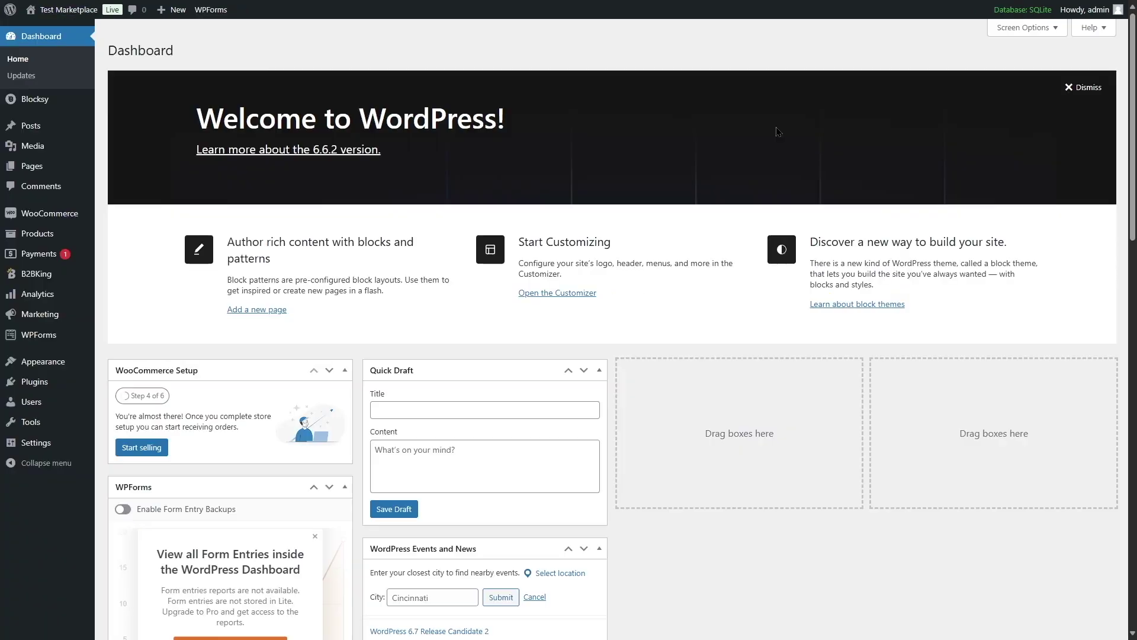
pyautogui.moveTo(33, 219)
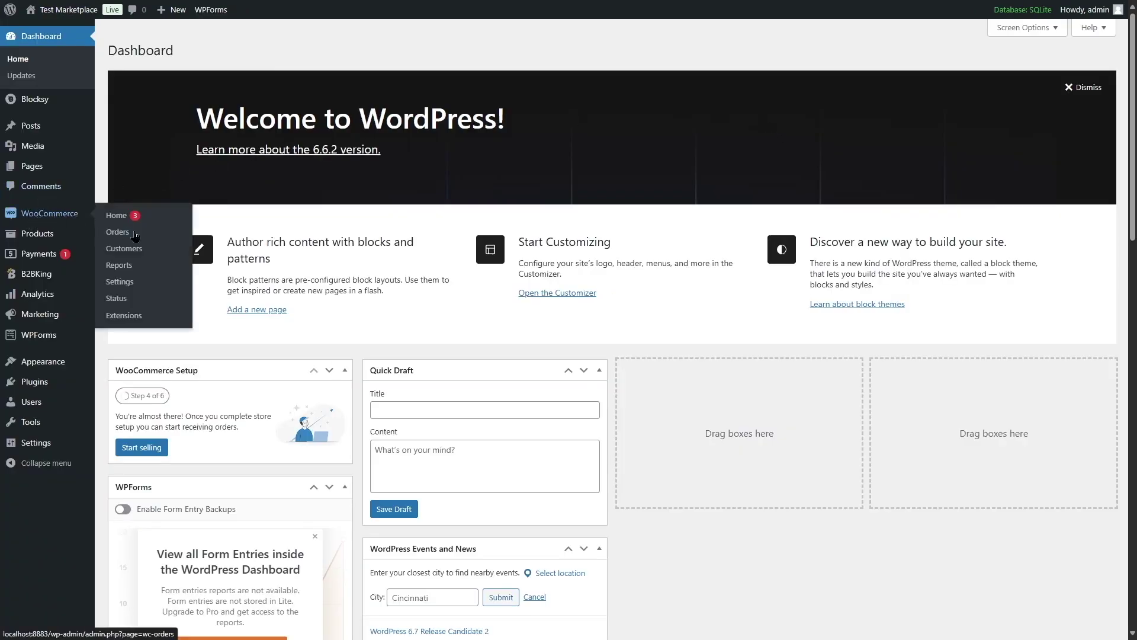
pyautogui.click(120, 282)
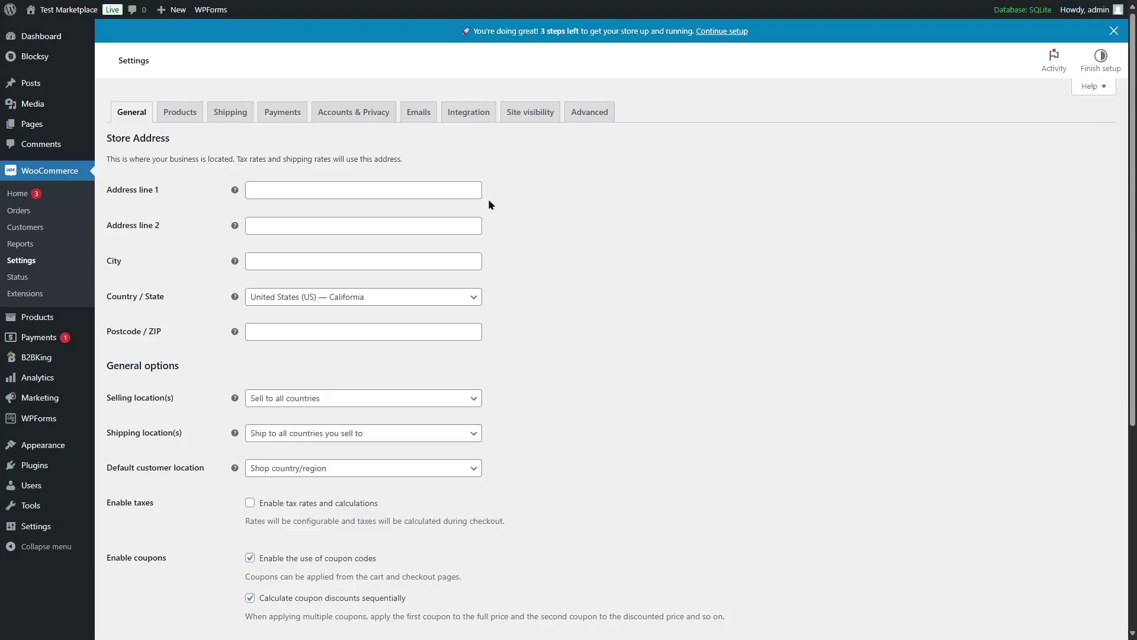
pyautogui.click(358, 116)
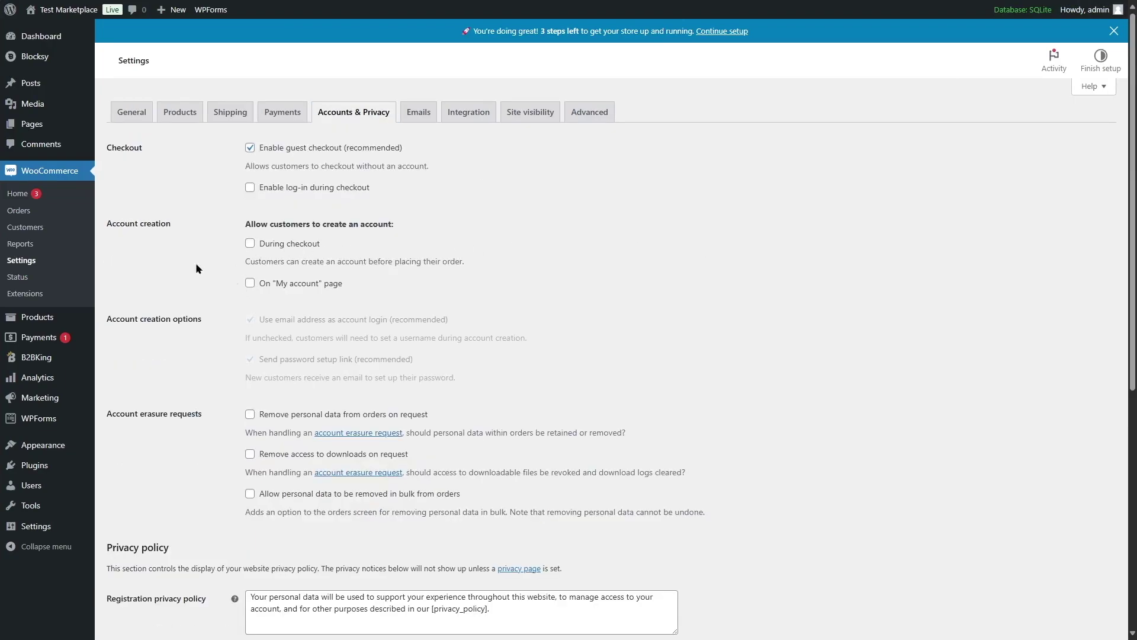
pyautogui.click(250, 283)
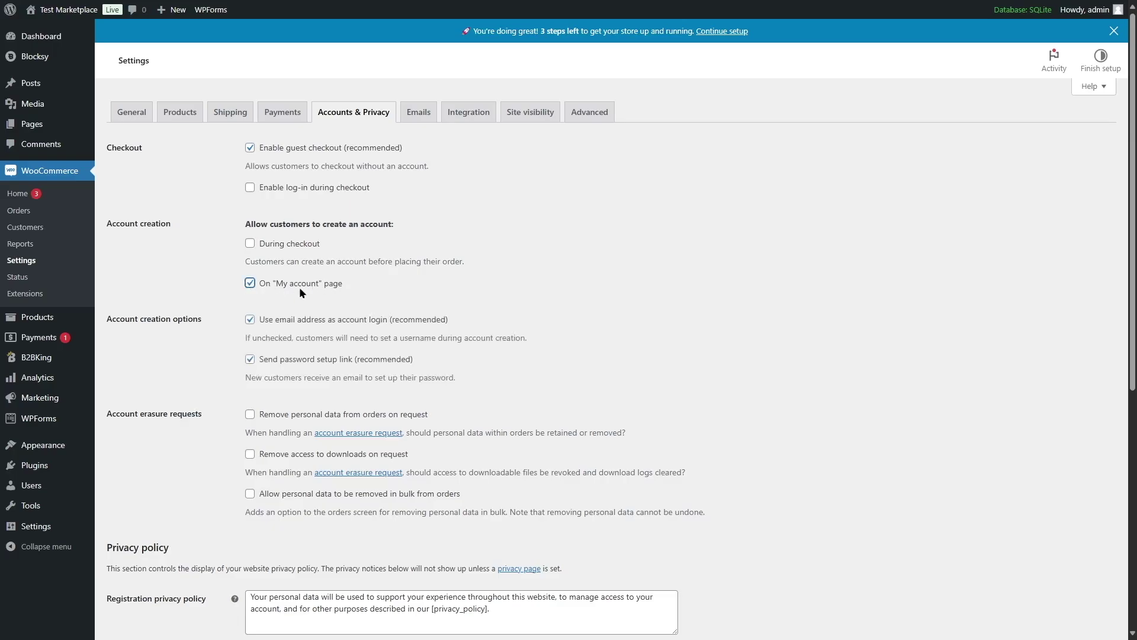
pyautogui.scroll(-7, 273, 320)
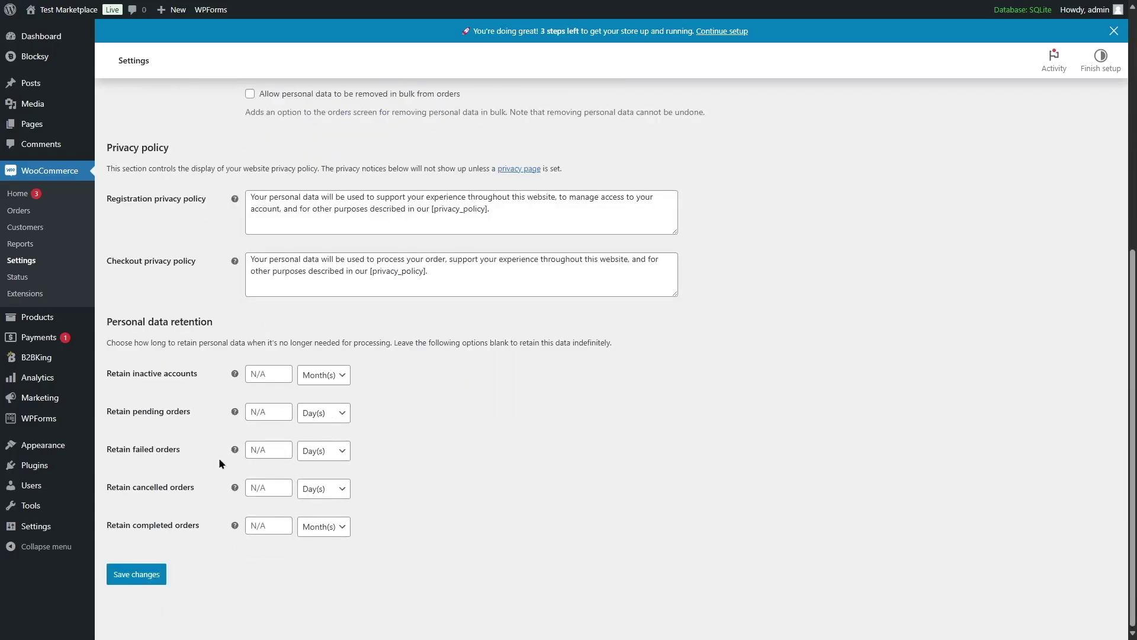
pyautogui.click(131, 581)
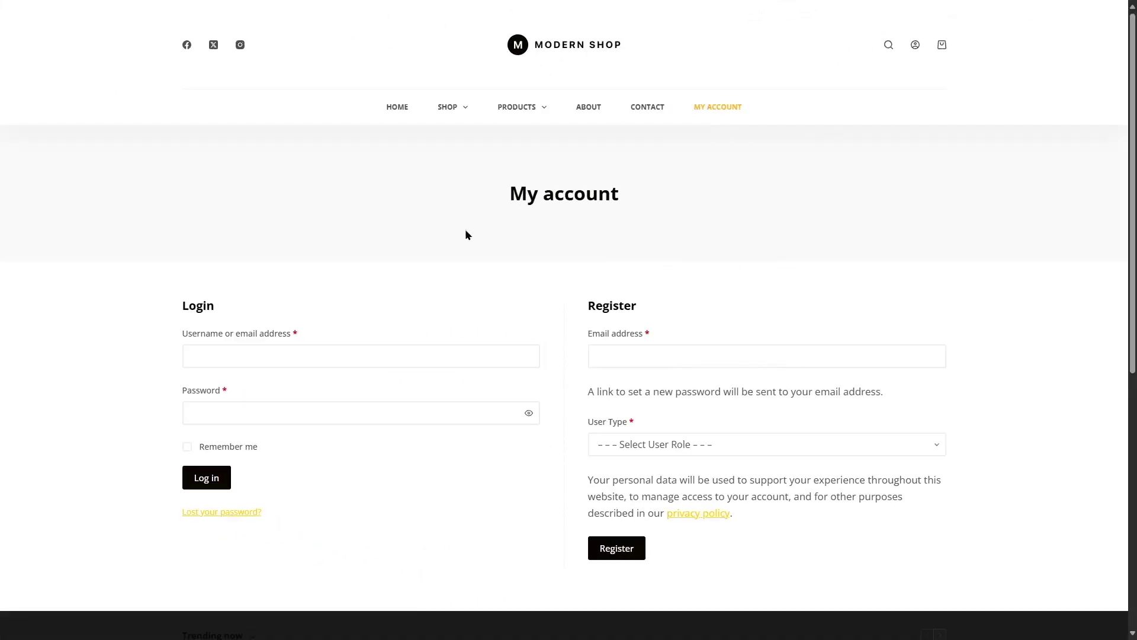
# Check the registration form's User Type choices, Individual Customer and B2B, without selecting one.
pyautogui.scroll(-1, 466, 235)
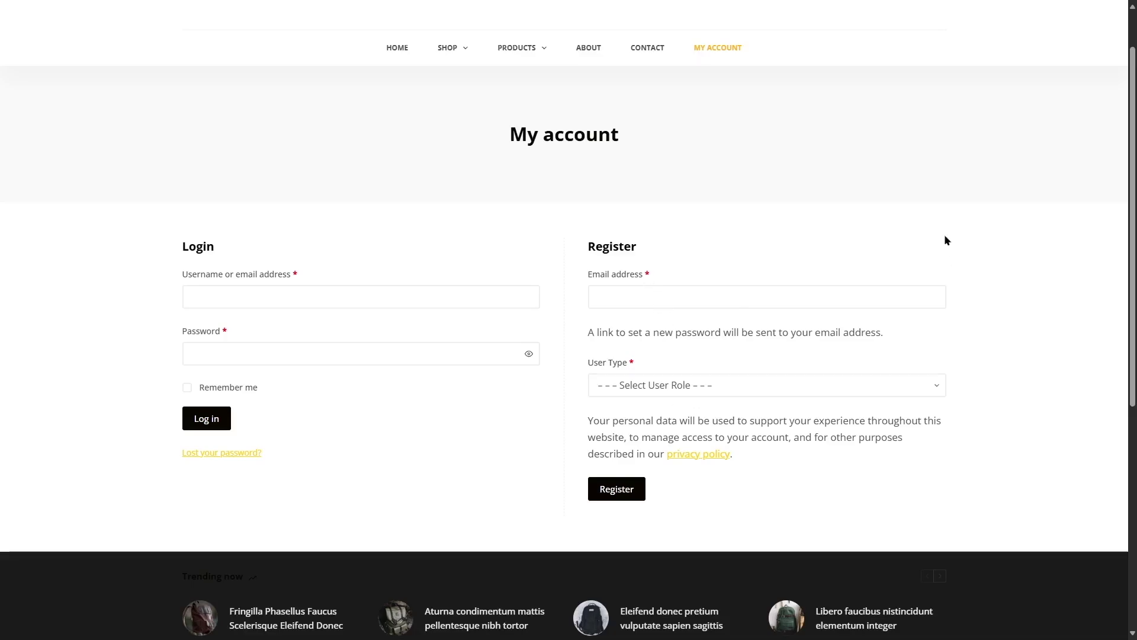
pyautogui.click(654, 382)
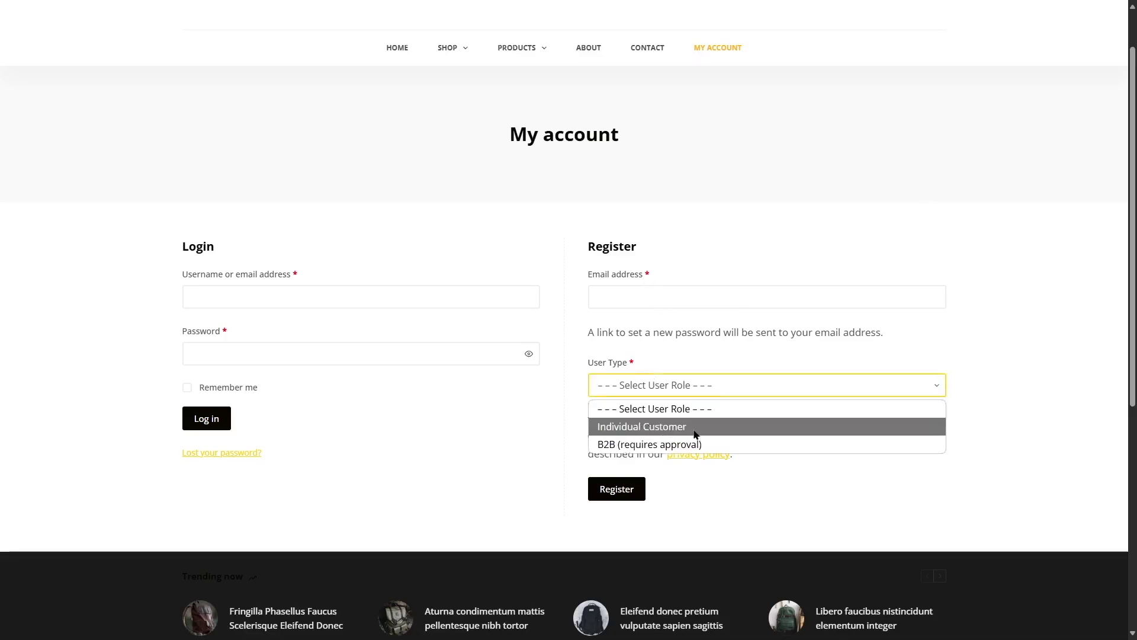
pyautogui.click(689, 151)
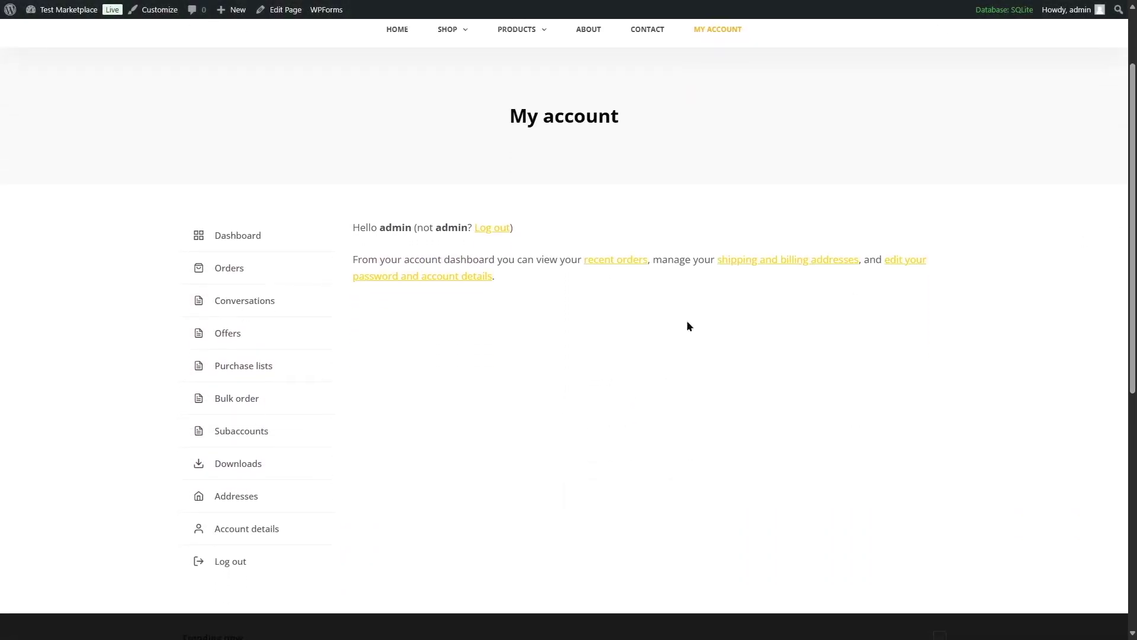
# On the Bulk order form, search by SKU and add product 005 as the second line.
pyautogui.click(265, 409)
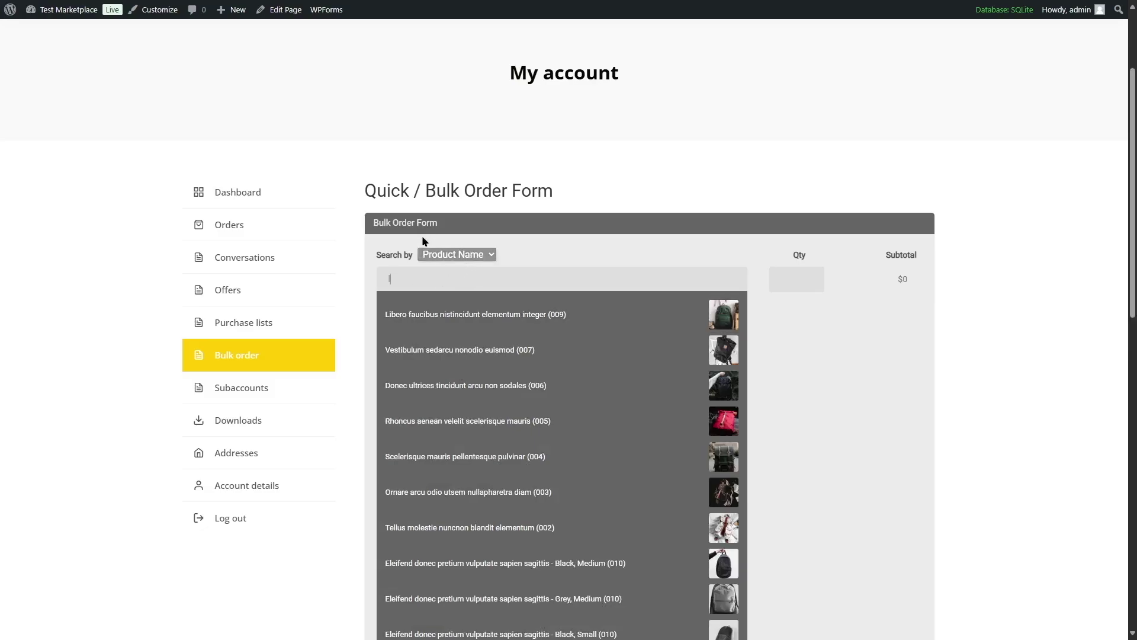
pyautogui.click(396, 323)
pyautogui.click(456, 254)
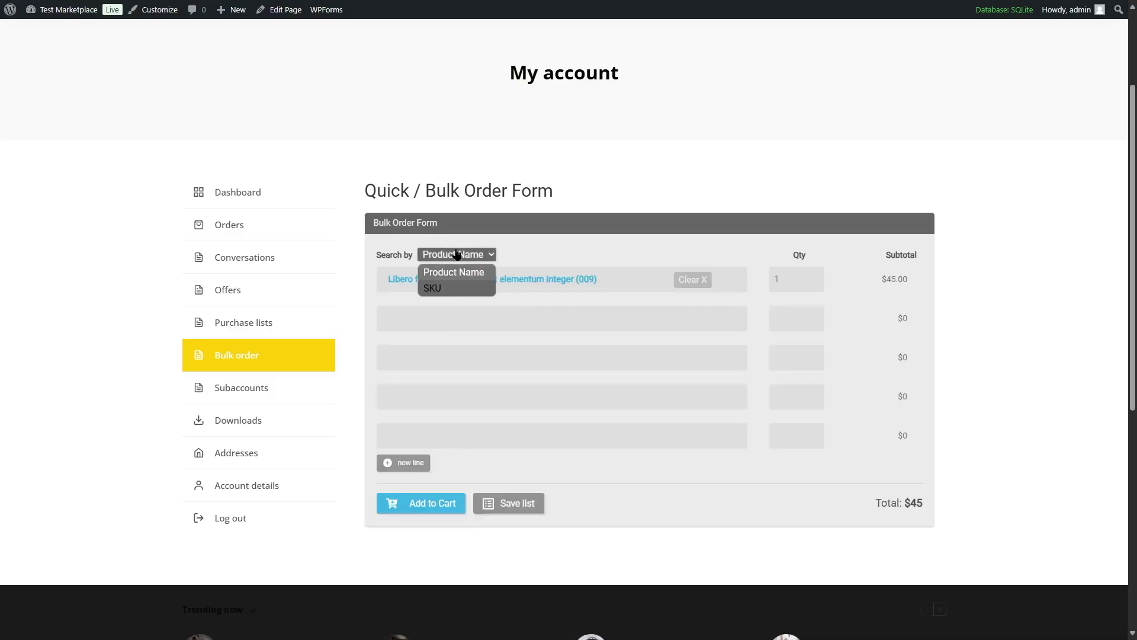
pyautogui.click(442, 288)
pyautogui.click(459, 311)
pyautogui.write('005)')
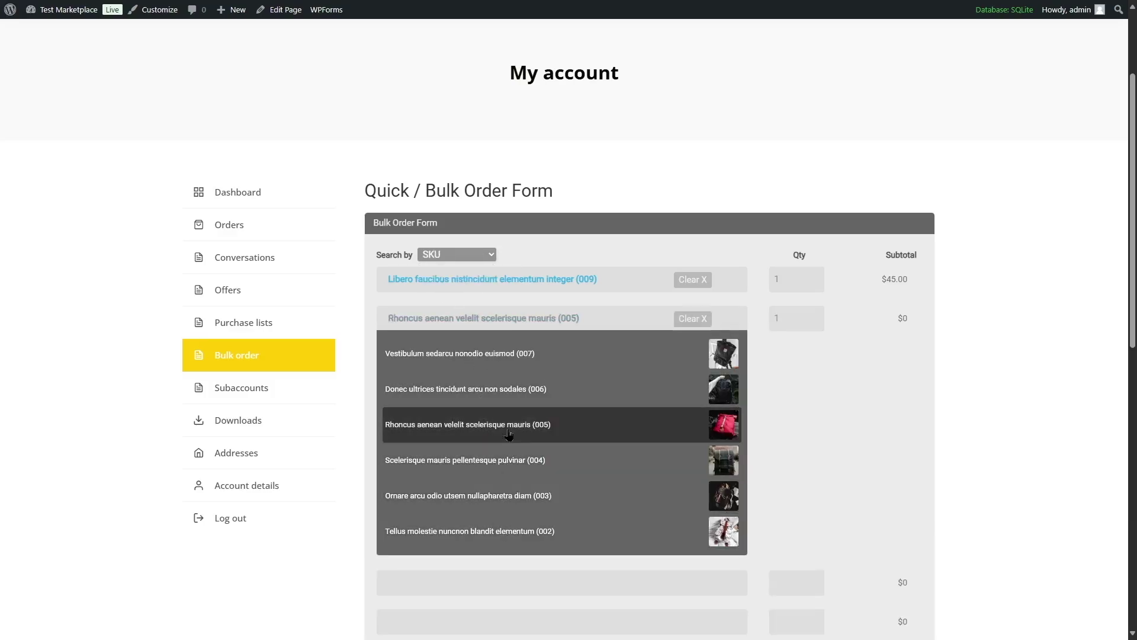
pyautogui.click(508, 425)
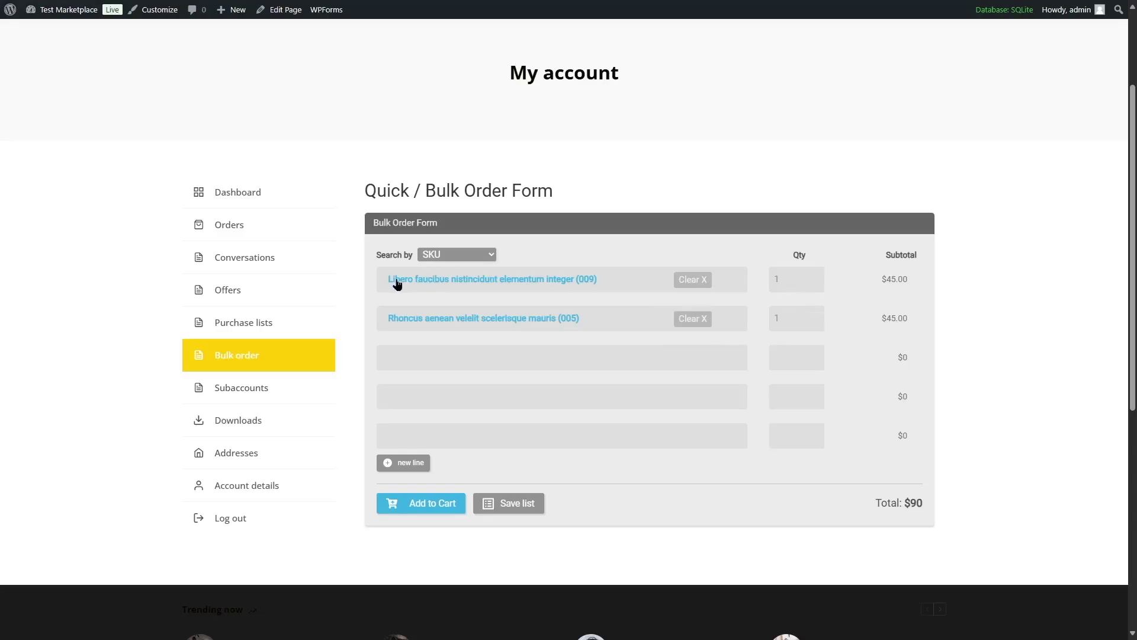
# Edit the Large jute handbag and change its product type to Simple product.
pyautogui.moveTo(66, 9)
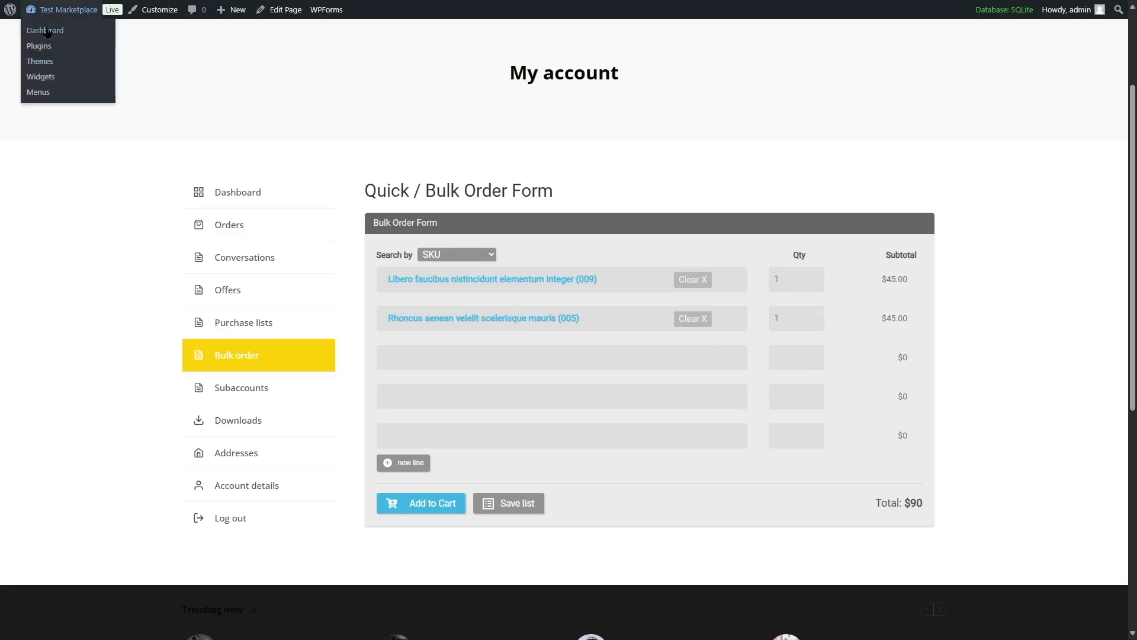
pyautogui.click(41, 29)
pyautogui.moveTo(48, 237)
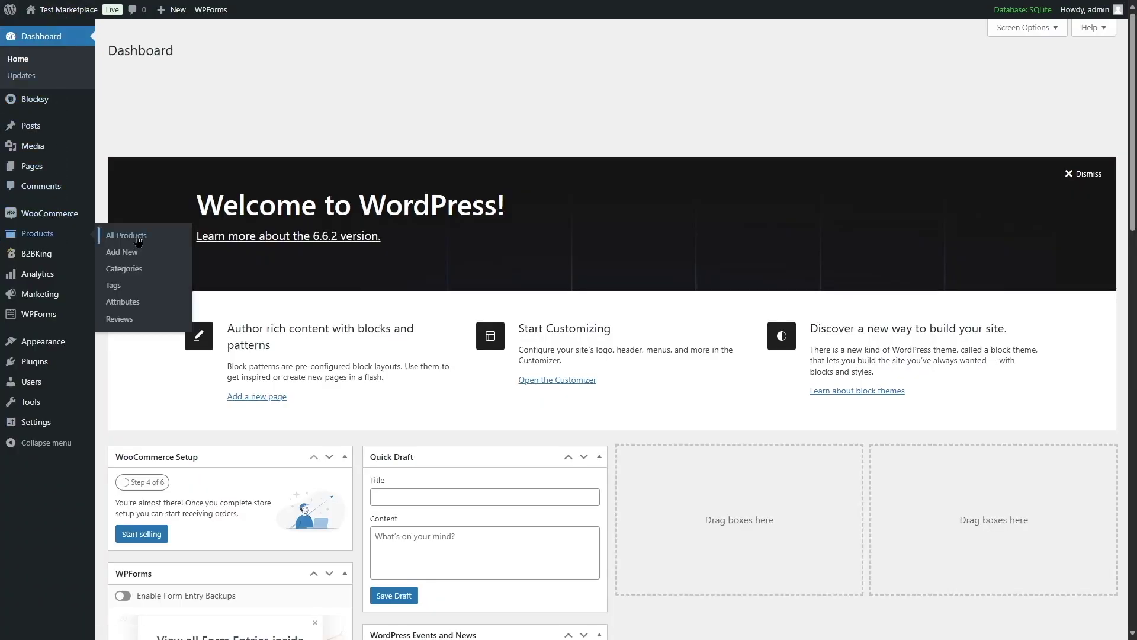
pyautogui.click(137, 236)
pyautogui.moveTo(215, 286)
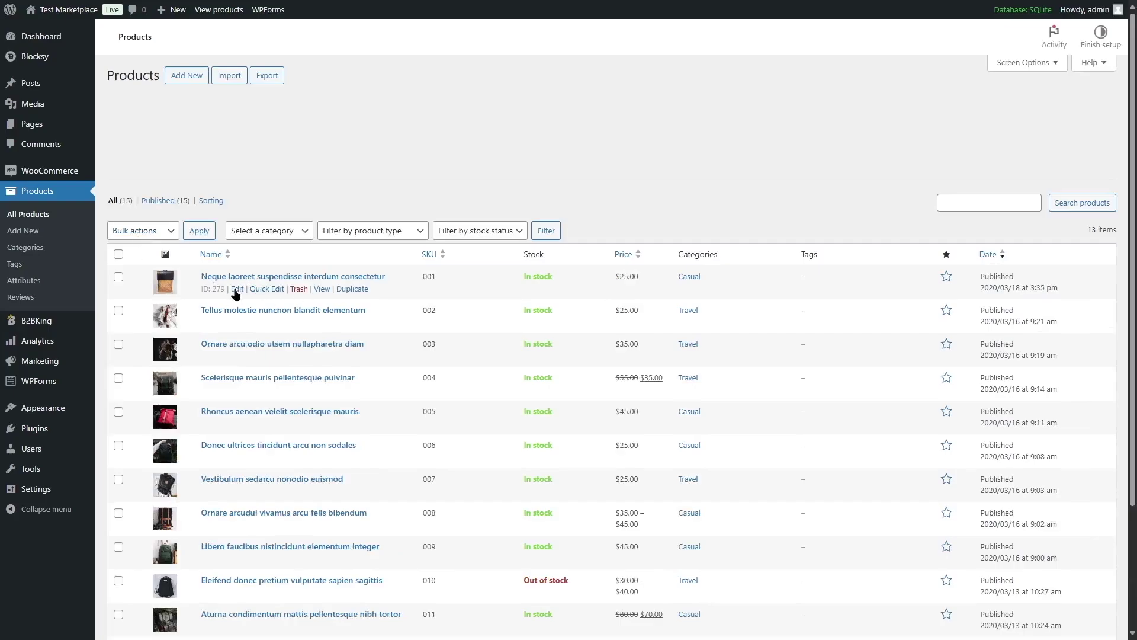
pyautogui.click(237, 289)
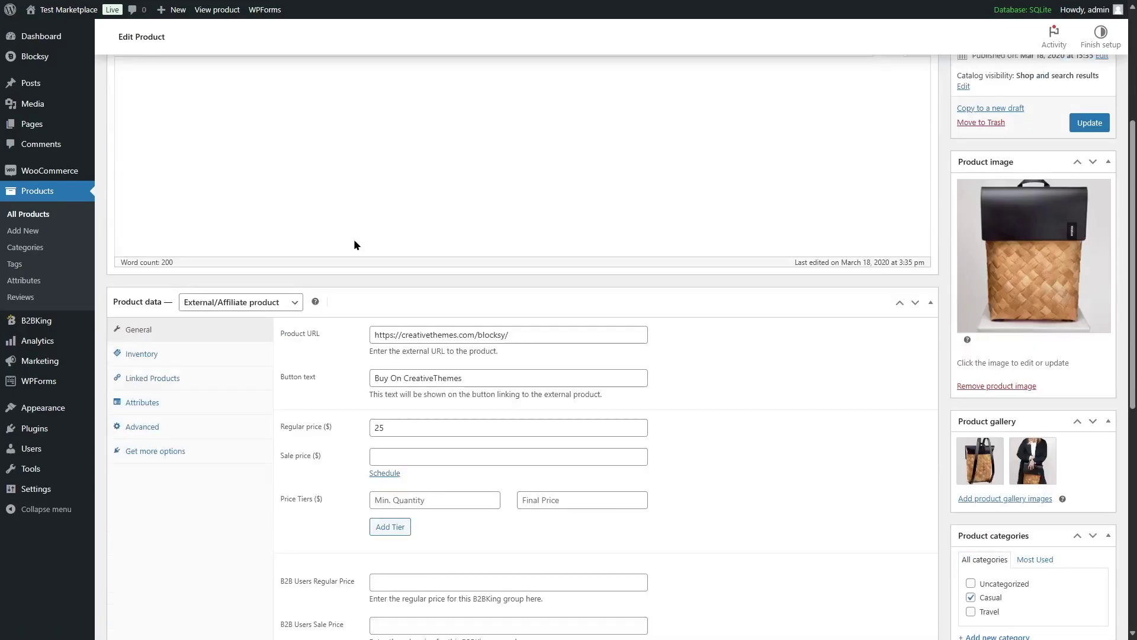
pyautogui.click(275, 304)
pyautogui.click(238, 338)
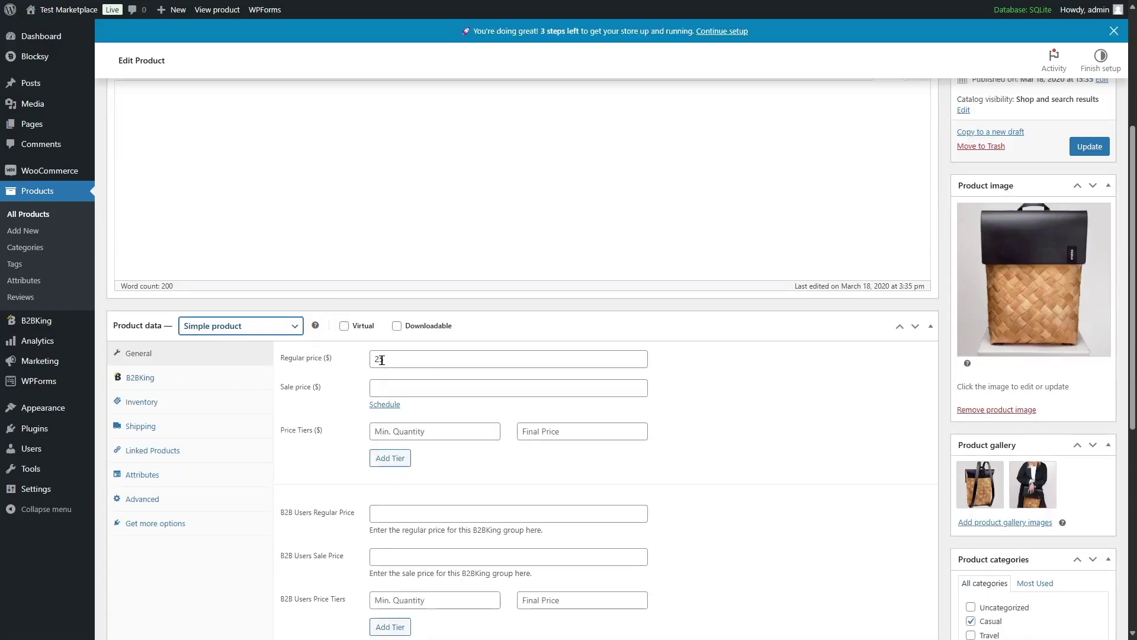
# Add price tiers 20 at 24, 30 at 22 and 50 at 19, then update the product.
pyautogui.scroll(-1, 380, 358)
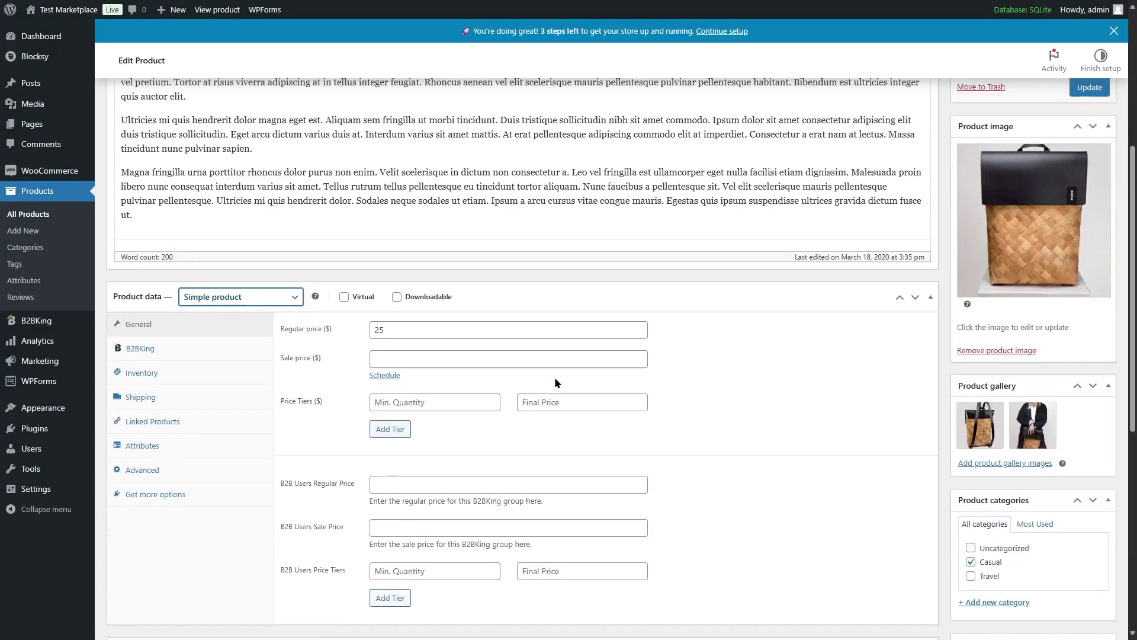
pyautogui.click(436, 408)
pyautogui.write('20')
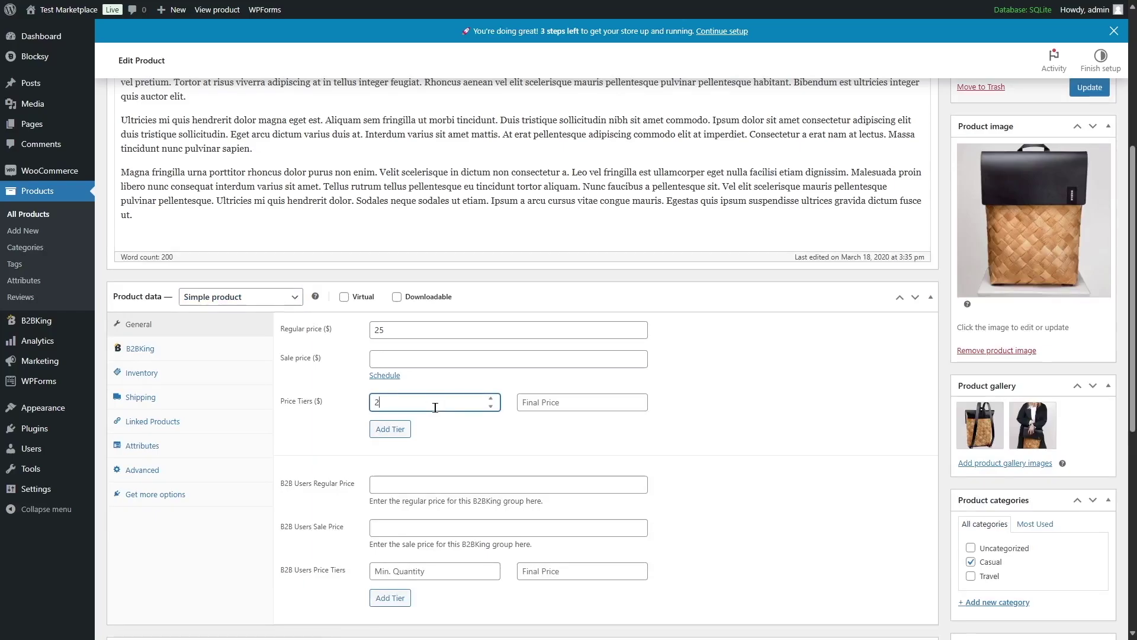
pyautogui.click(548, 400)
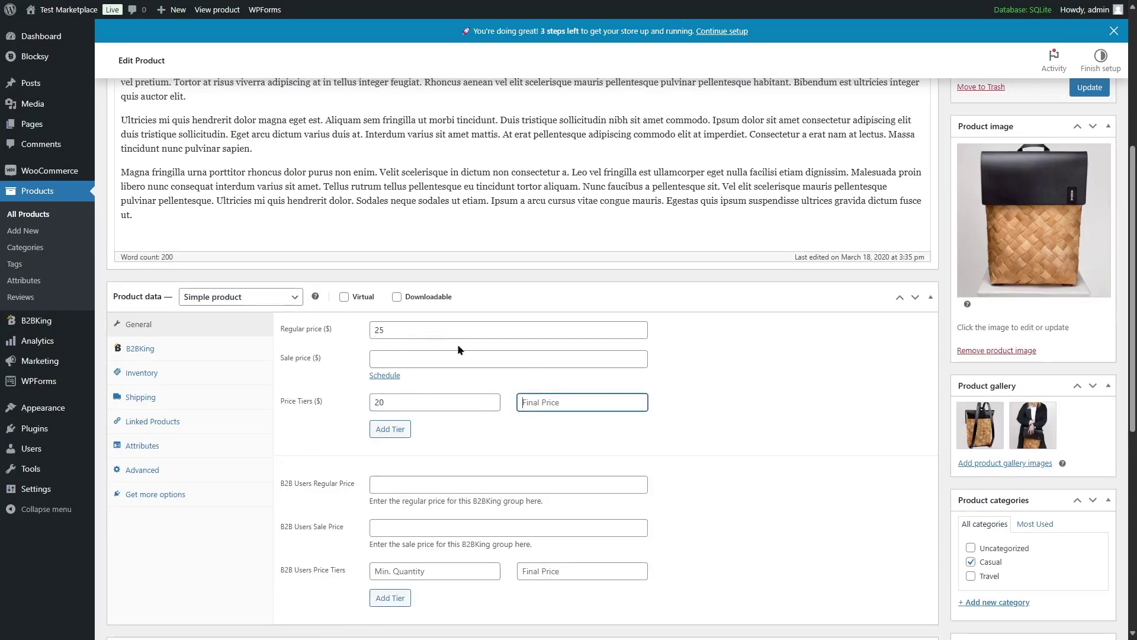
pyautogui.write('24')
pyautogui.click(392, 429)
pyautogui.click(407, 431)
pyautogui.write('30')
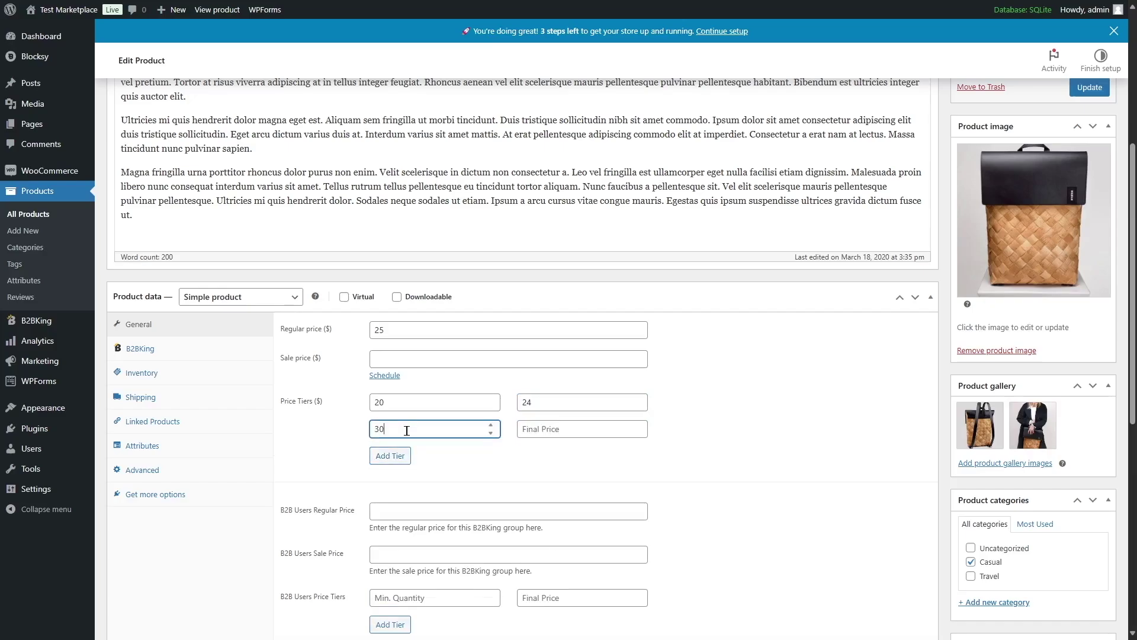
pyautogui.click(574, 429)
pyautogui.write('22')
pyautogui.click(390, 455)
pyautogui.click(393, 457)
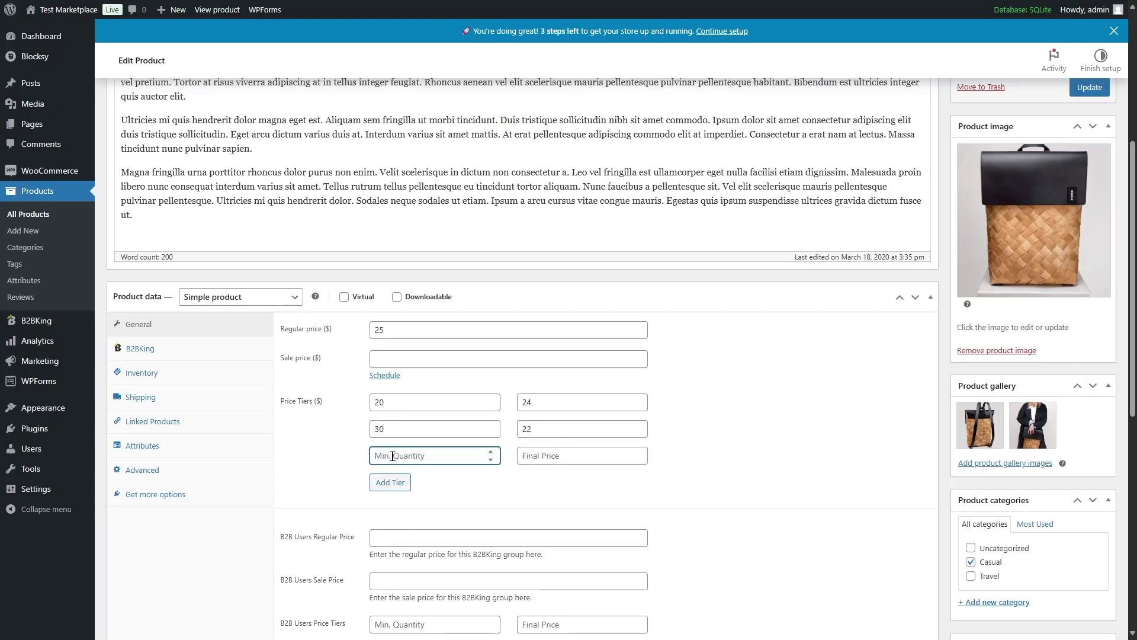
pyautogui.write('50')
pyautogui.click(577, 458)
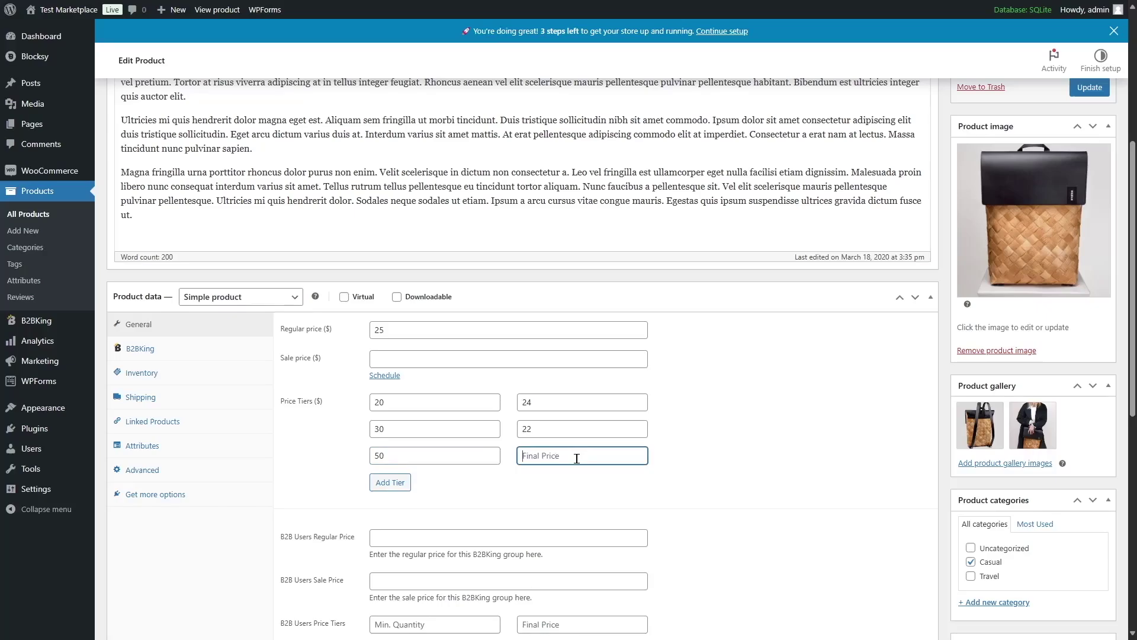
pyautogui.write('19')
pyautogui.scroll(3, 725, 385)
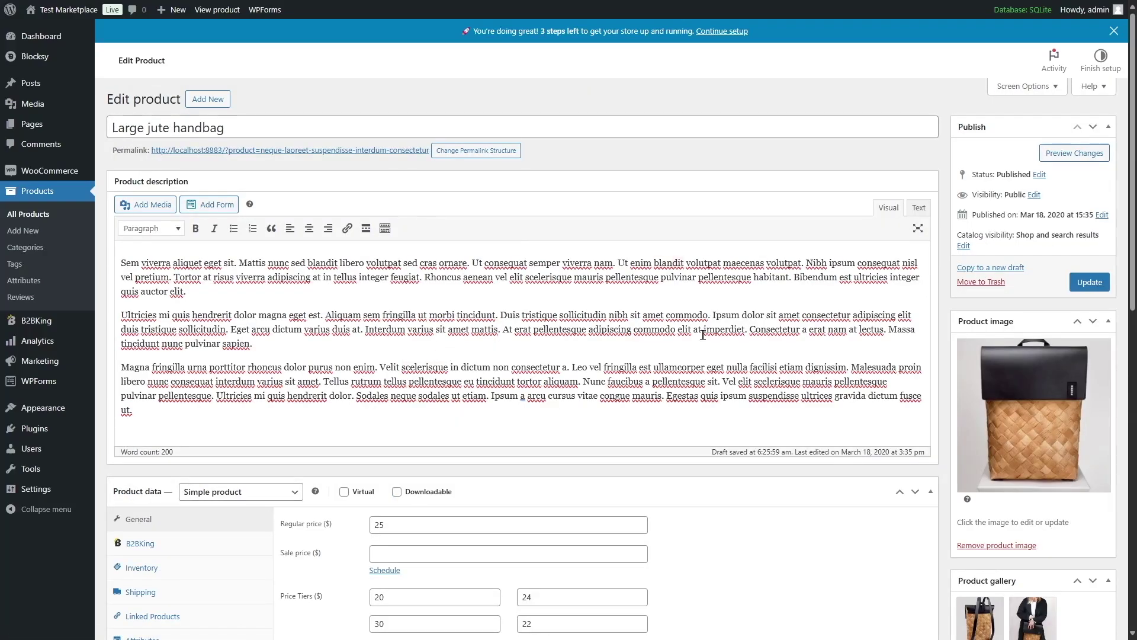
pyautogui.click(1092, 284)
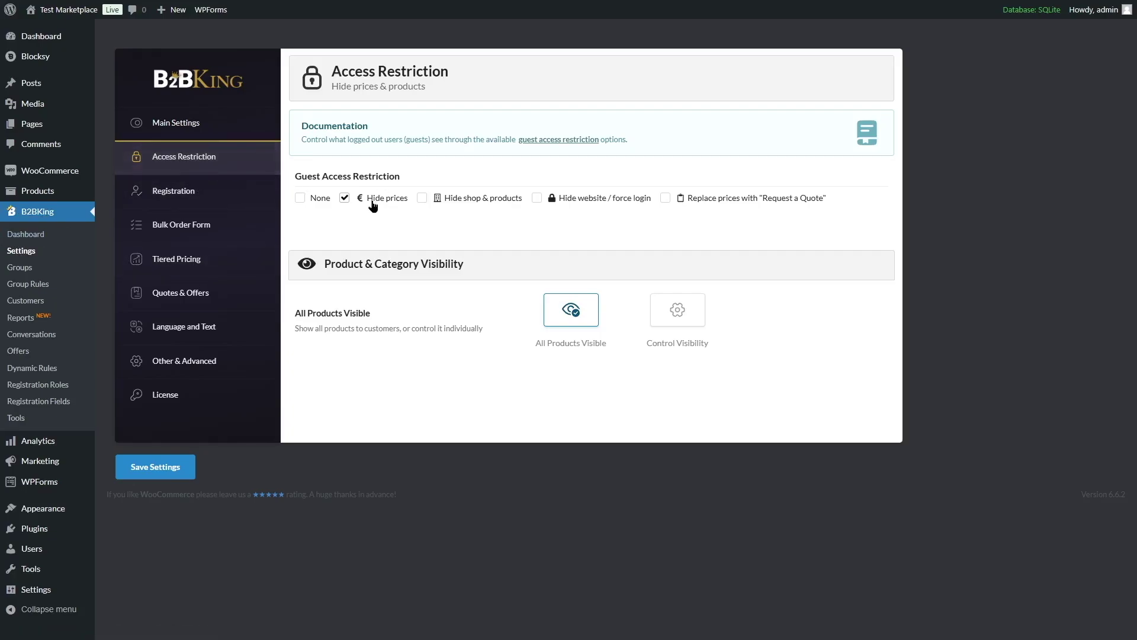
# Replace guest prices with 'Request a Quote', then bring up the Bulk Order Form settings.
pyautogui.click(730, 205)
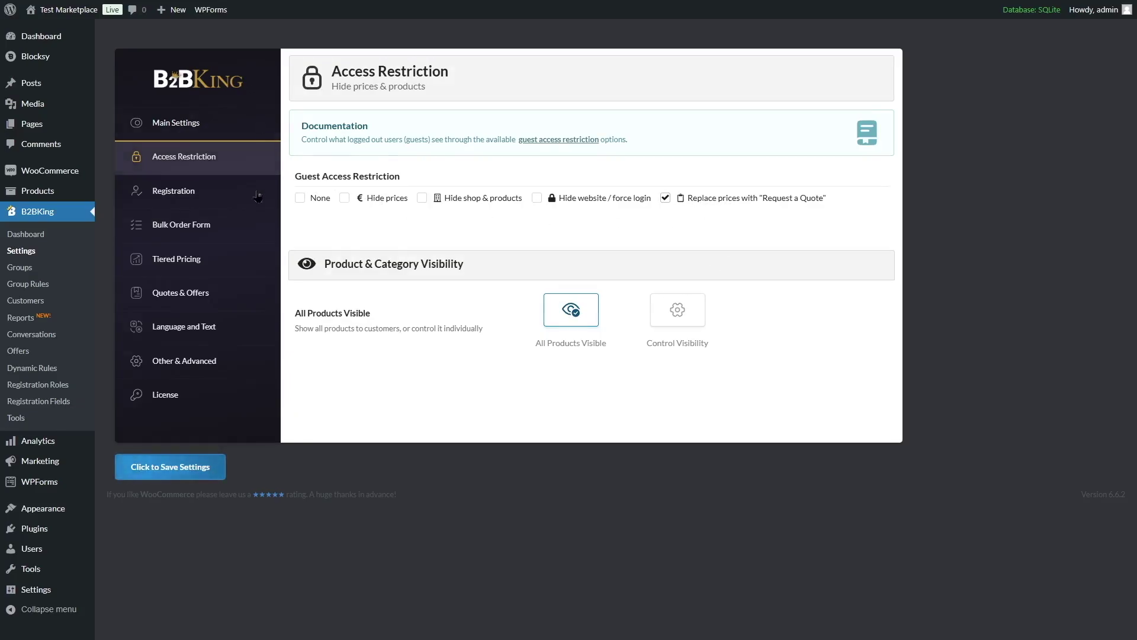
pyautogui.click(160, 234)
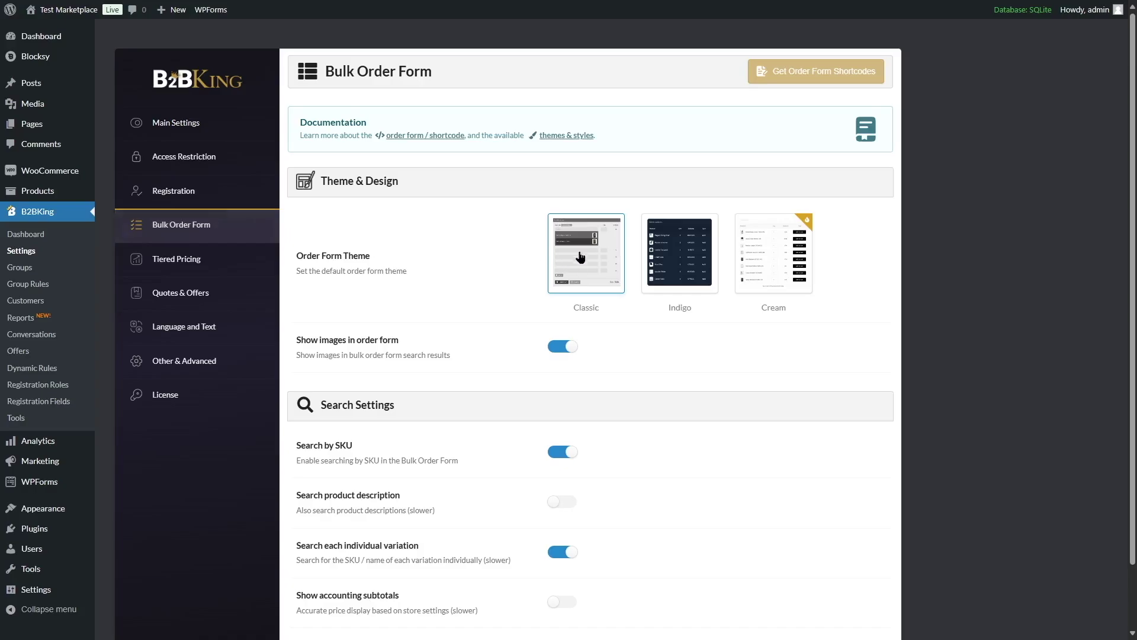
# Look over the Bulk Order Form settings, then go to the Tiered Pricing & Table settings.
pyautogui.scroll(-2, 711, 267)
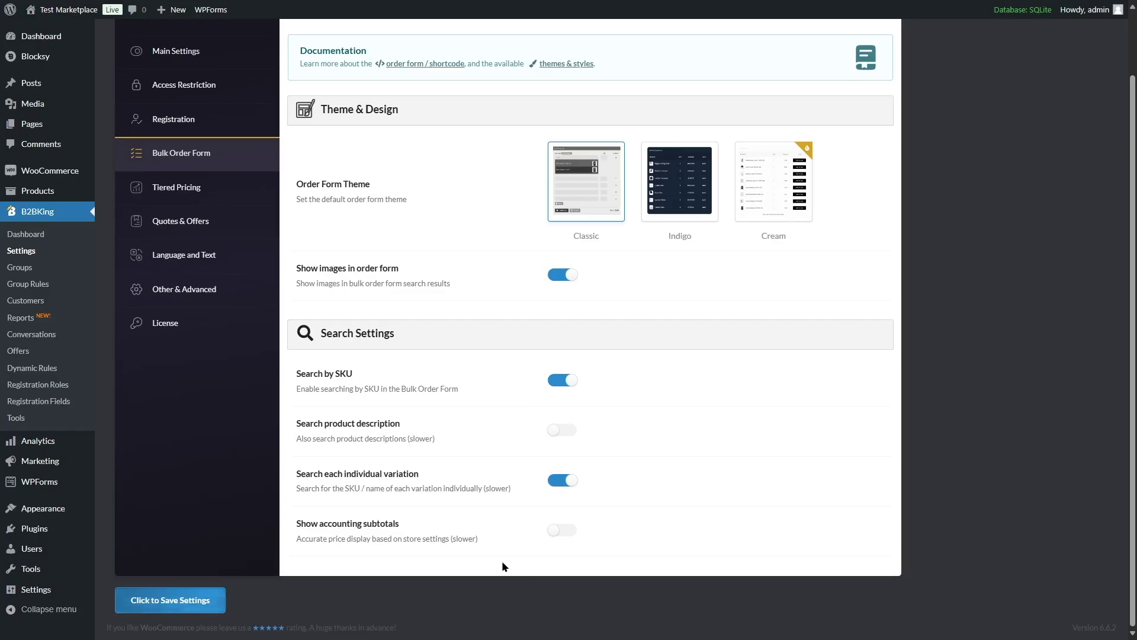
pyautogui.click(208, 190)
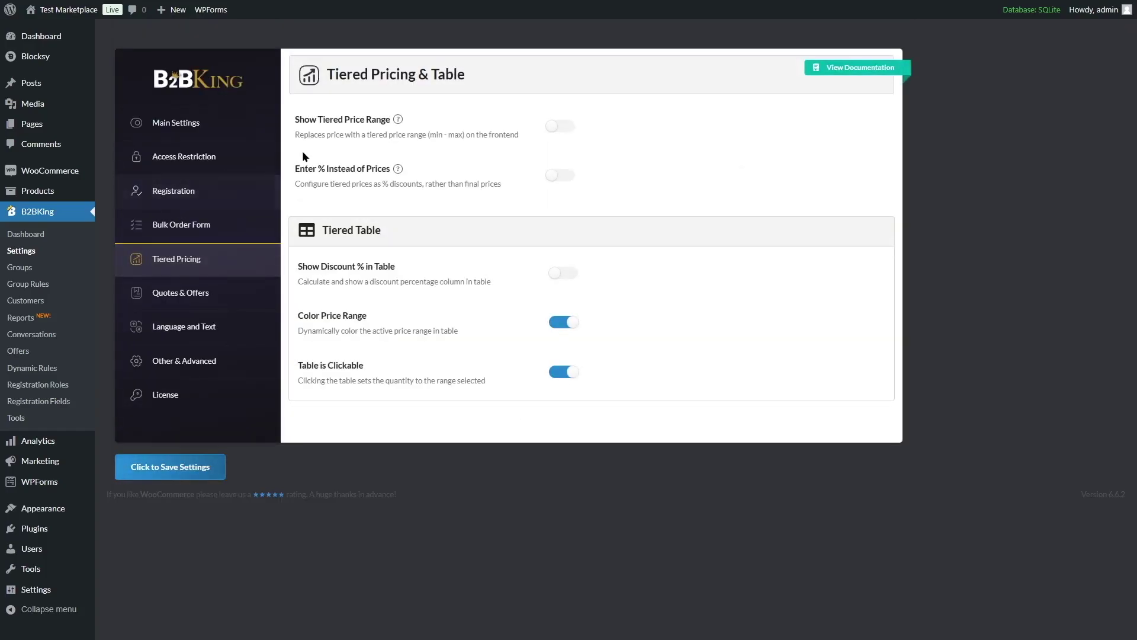
# Enable Show Tiered Price Range and Show Discount % in Table, save, and visit the storefront.
pyautogui.click(560, 125)
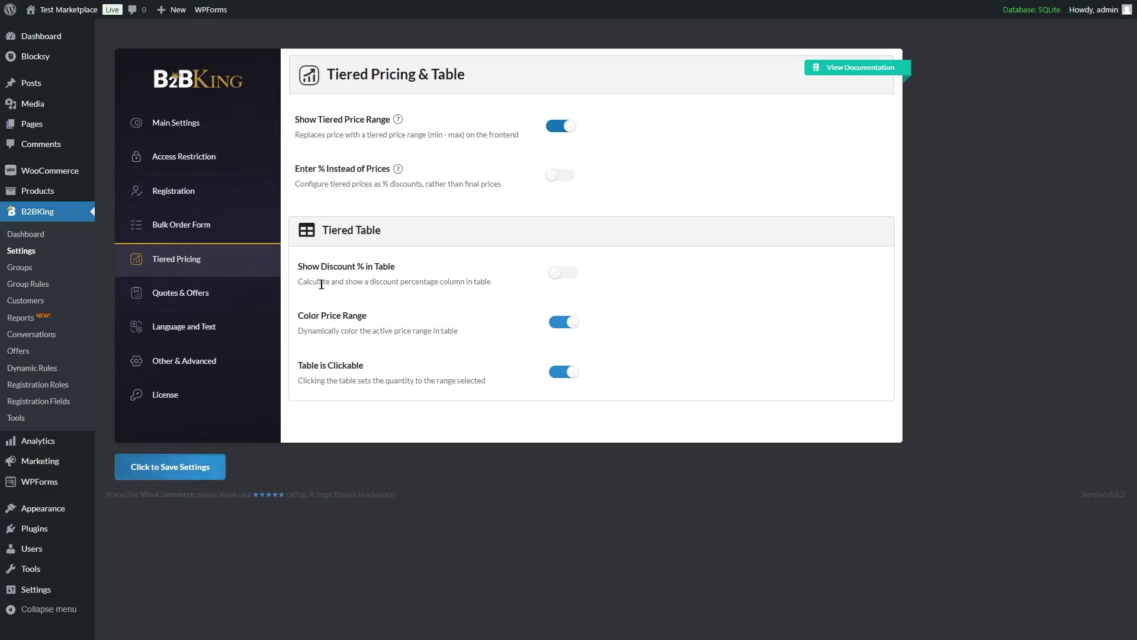
pyautogui.click(564, 273)
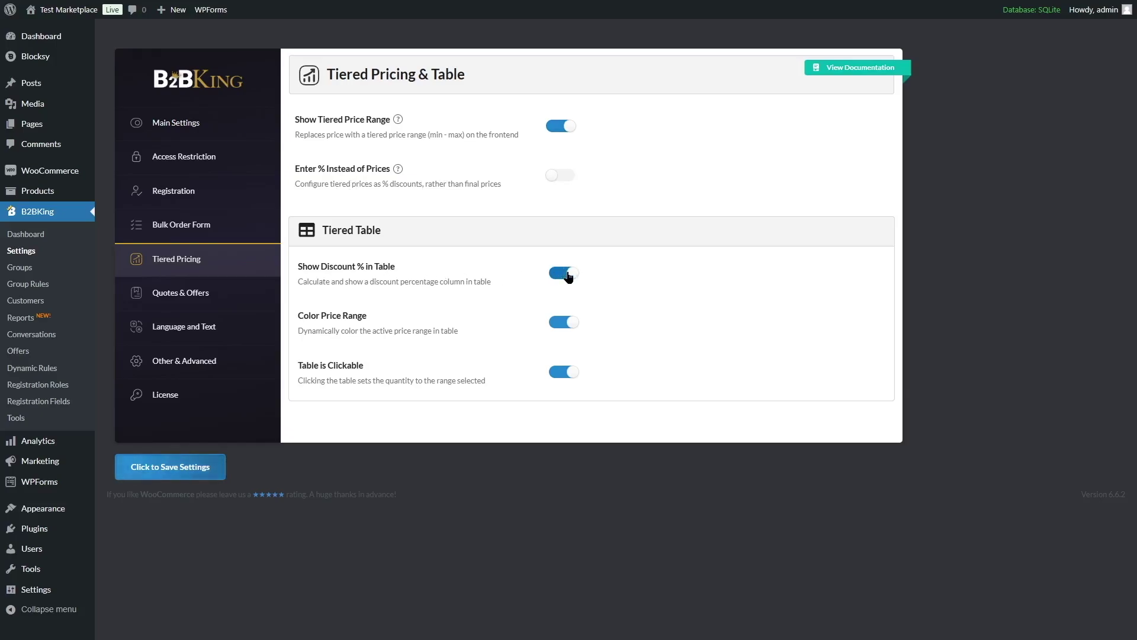
pyautogui.click(165, 469)
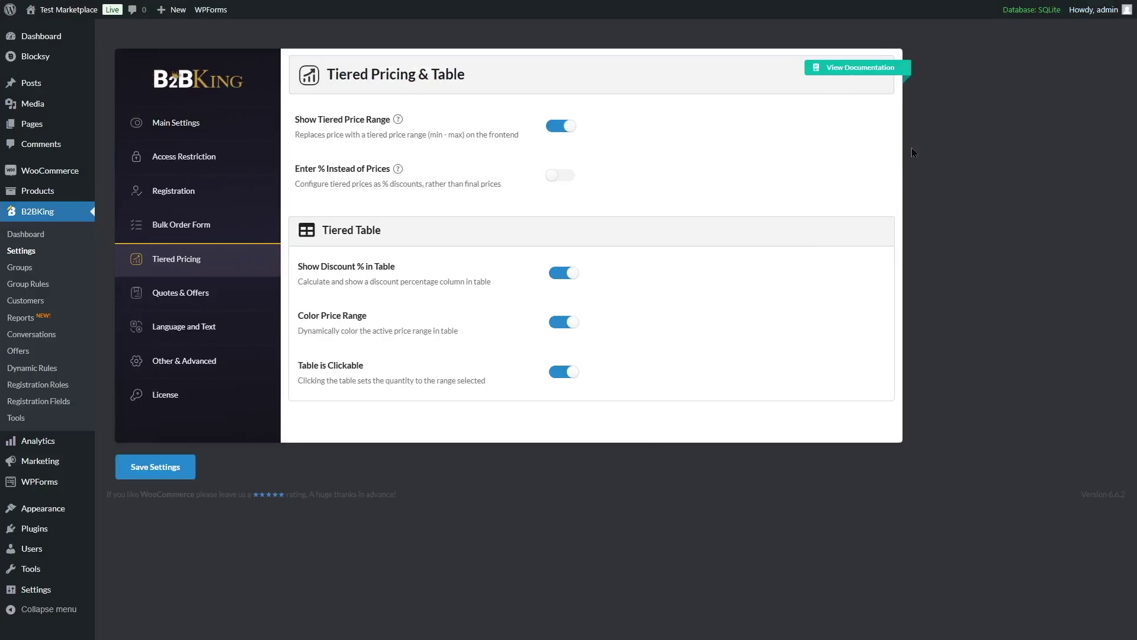
pyautogui.click(65, 28)
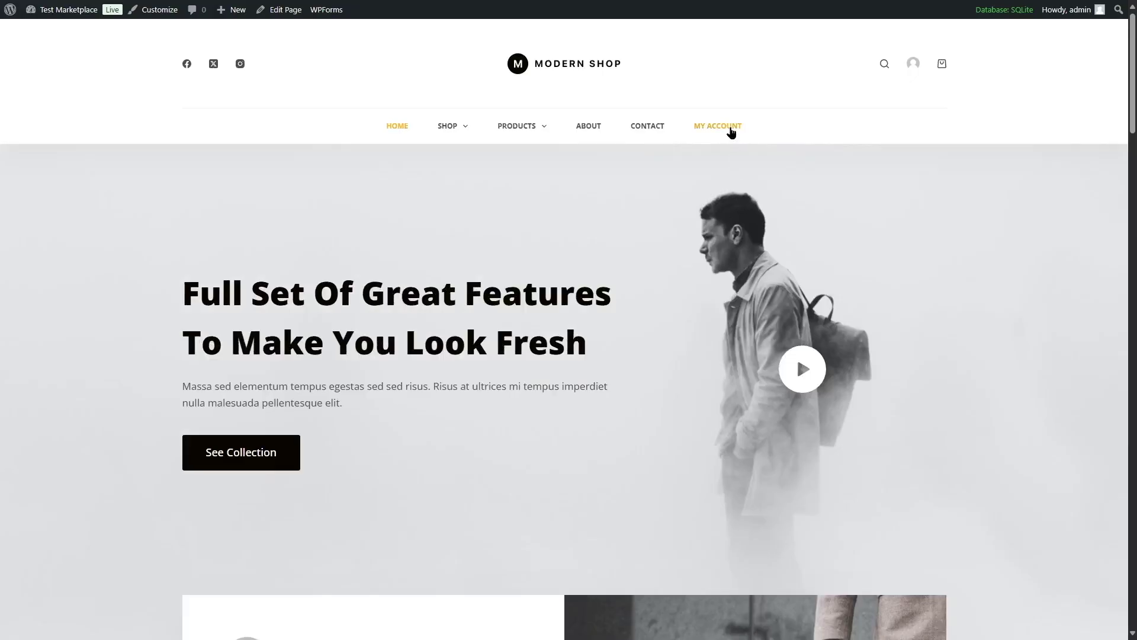
# On the Bulk order form, add Large jute handbag (001) with quantity 20.
pyautogui.click(732, 132)
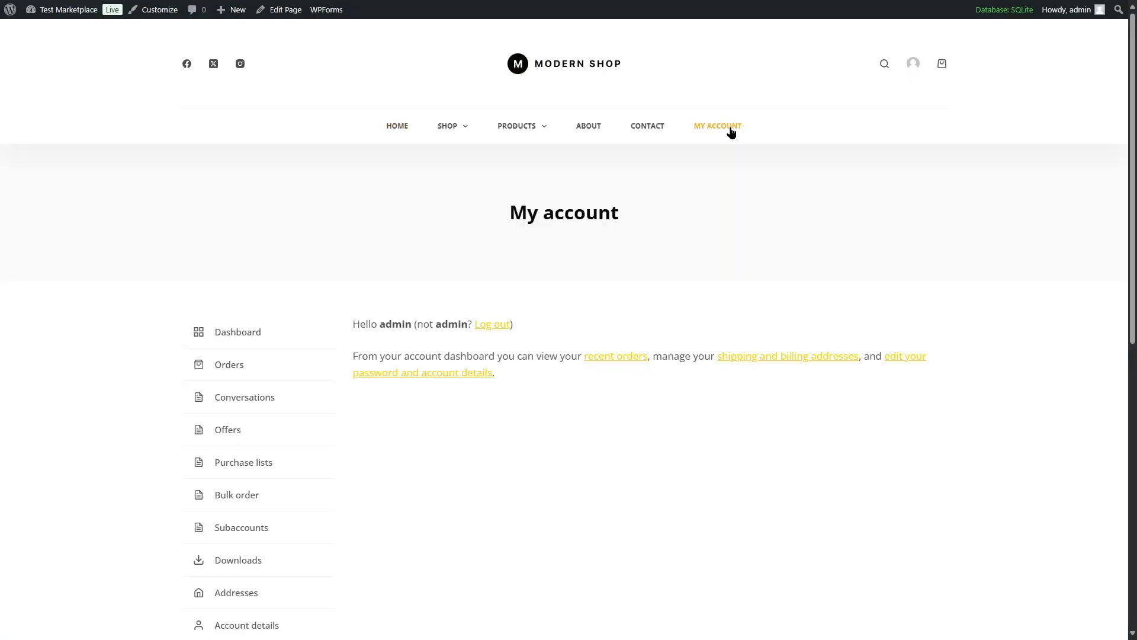
pyautogui.click(256, 500)
pyautogui.scroll(-2, 509, 409)
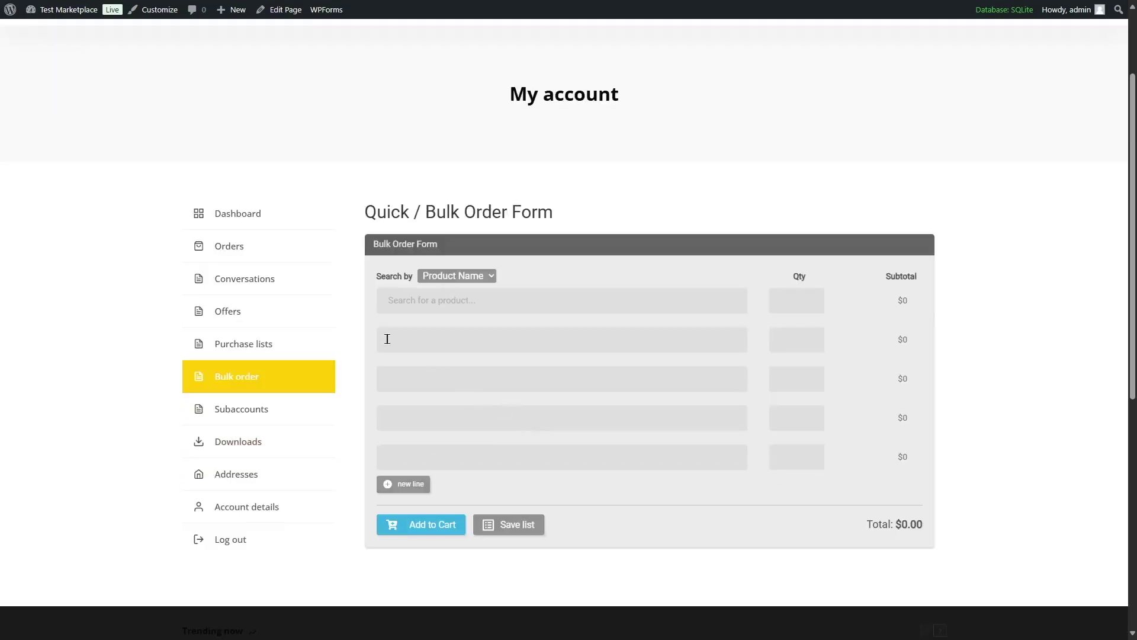
pyautogui.click(546, 302)
pyautogui.write('001')
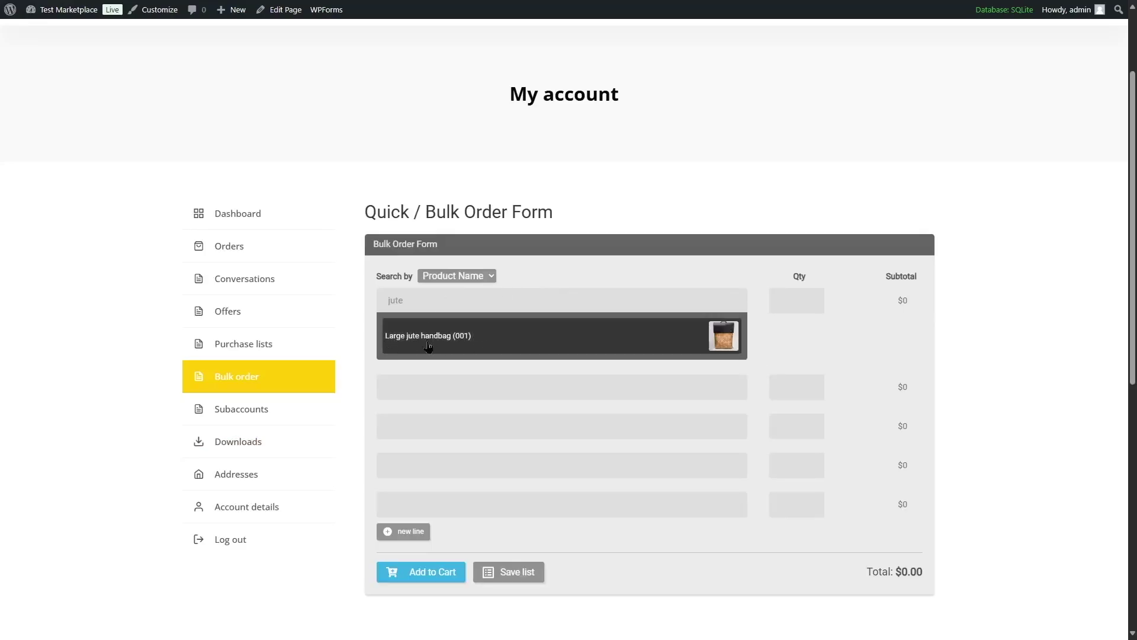
pyautogui.click(464, 340)
pyautogui.doubleClick(799, 300)
pyautogui.write('10')
pyautogui.press('BackSpace')
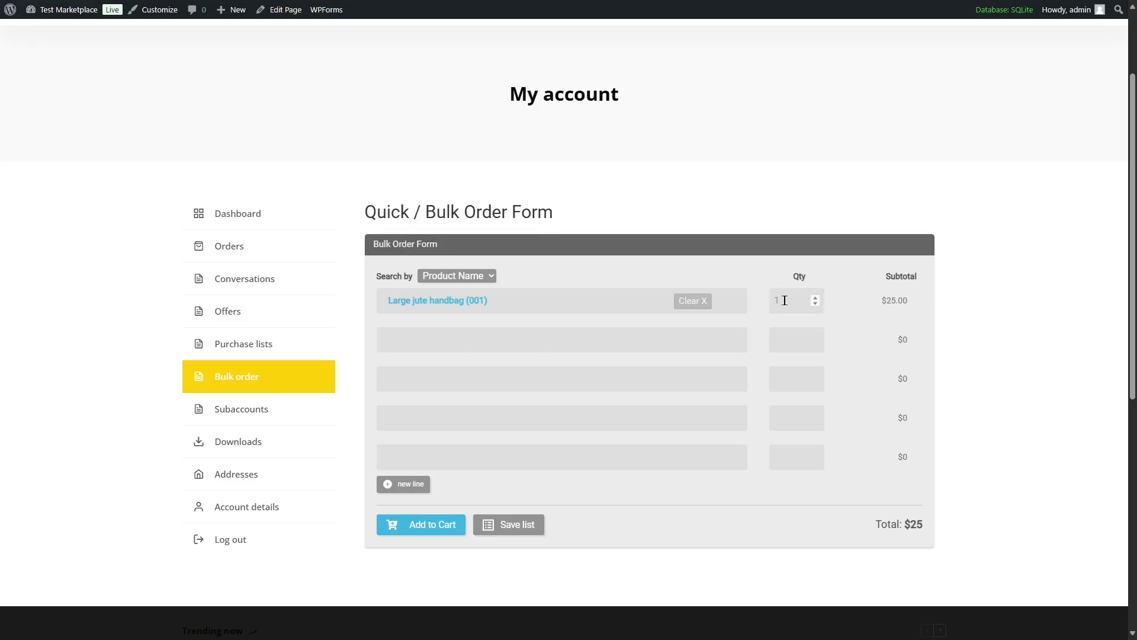
pyautogui.moveTo(807, 301); pyautogui.dragTo(752, 301)
pyautogui.write('20')
pyautogui.click(911, 311)
# Add the white dinosaur backpack ×30 and dark small backpack ×20, then save as a purchase list.
pyautogui.click(604, 338)
pyautogui.write('white')
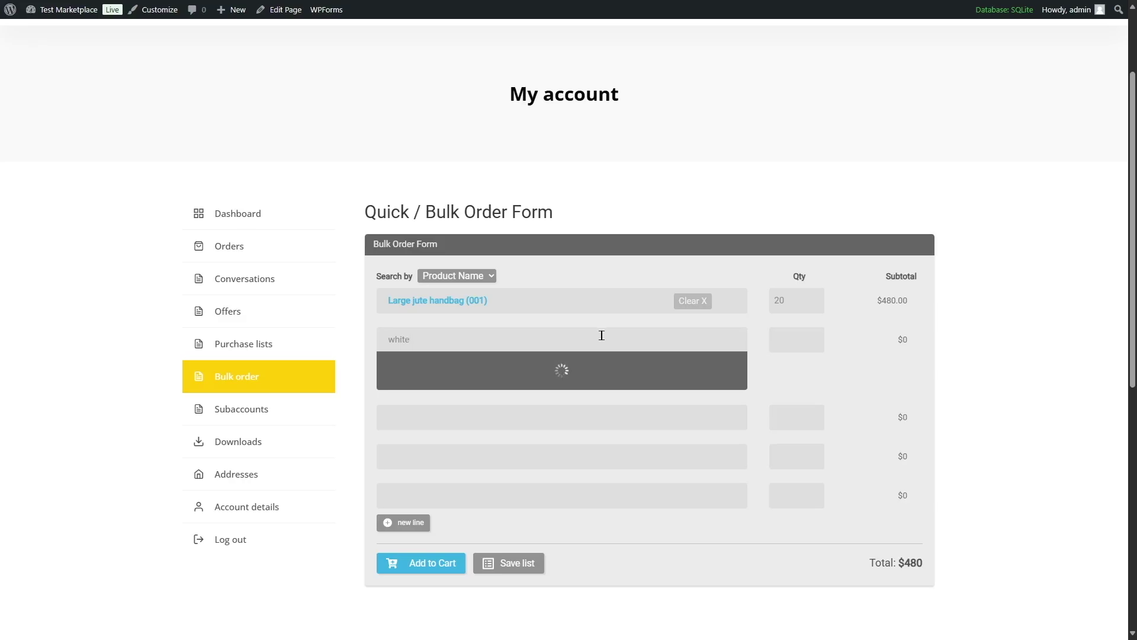
pyautogui.click(584, 371)
pyautogui.write('30')
pyautogui.click(560, 382)
pyautogui.write('dark')
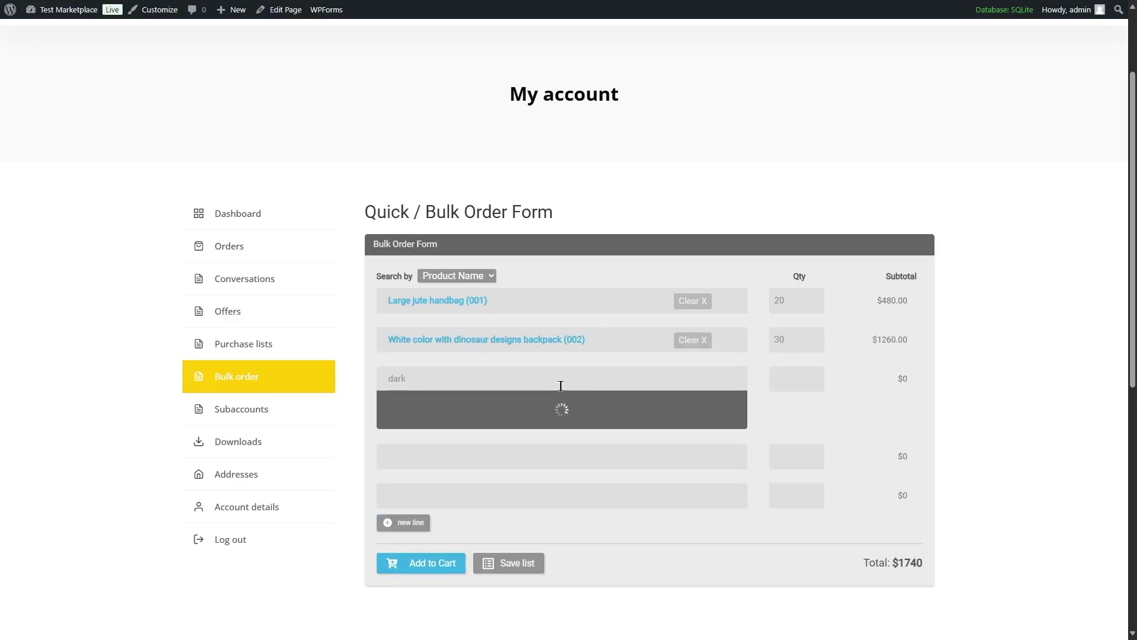
pyautogui.click(729, 404)
pyautogui.write('20')
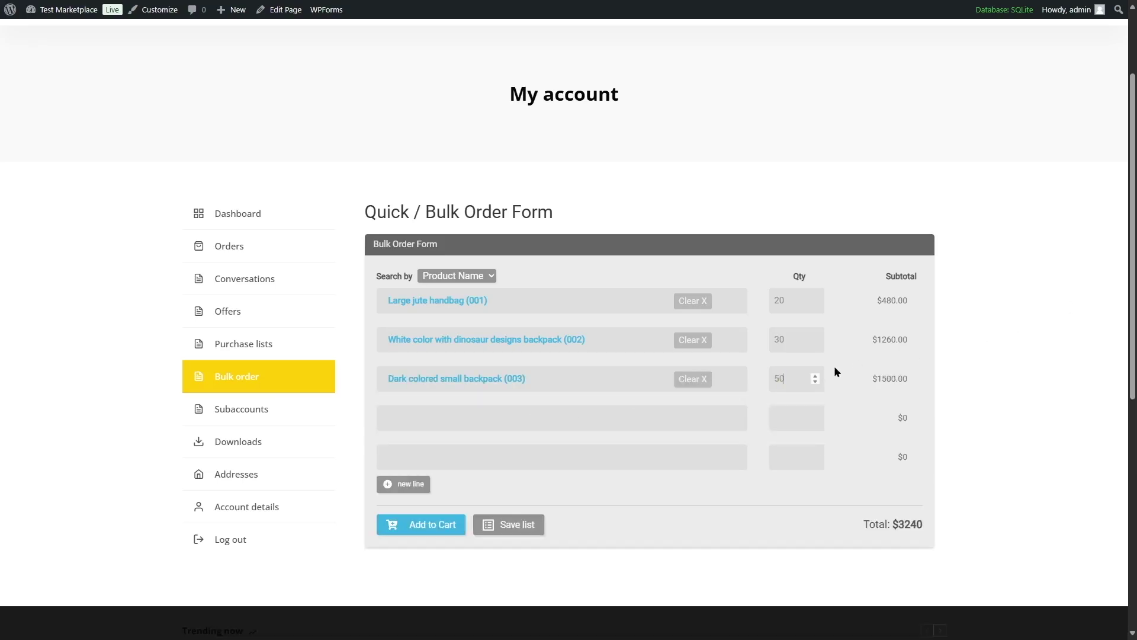
pyautogui.click(907, 351)
pyautogui.click(406, 492)
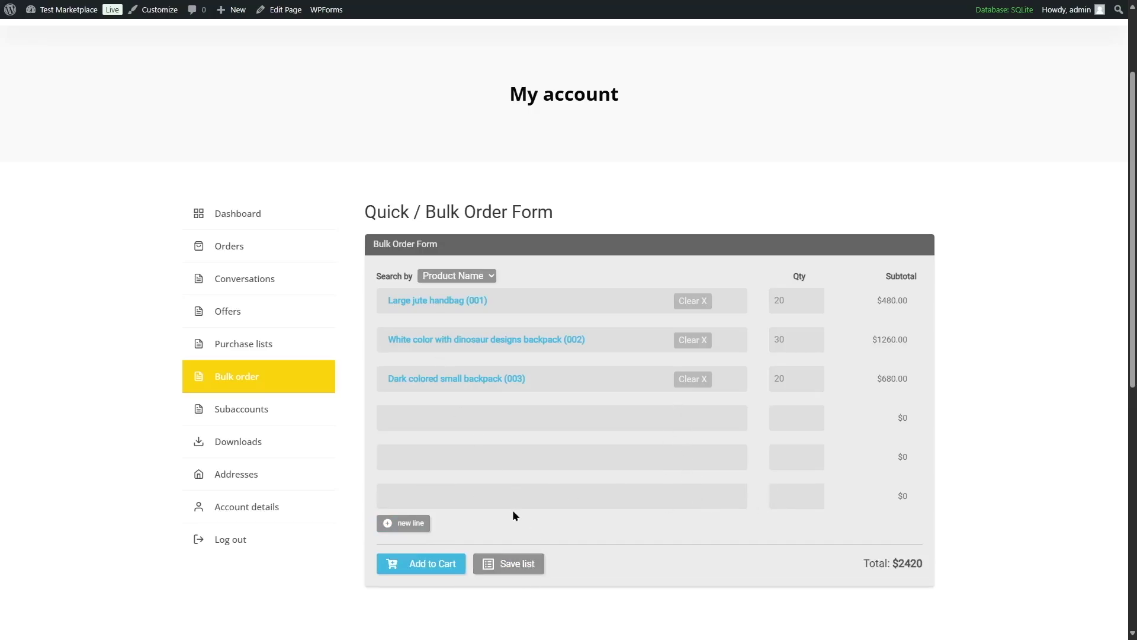
pyautogui.click(504, 568)
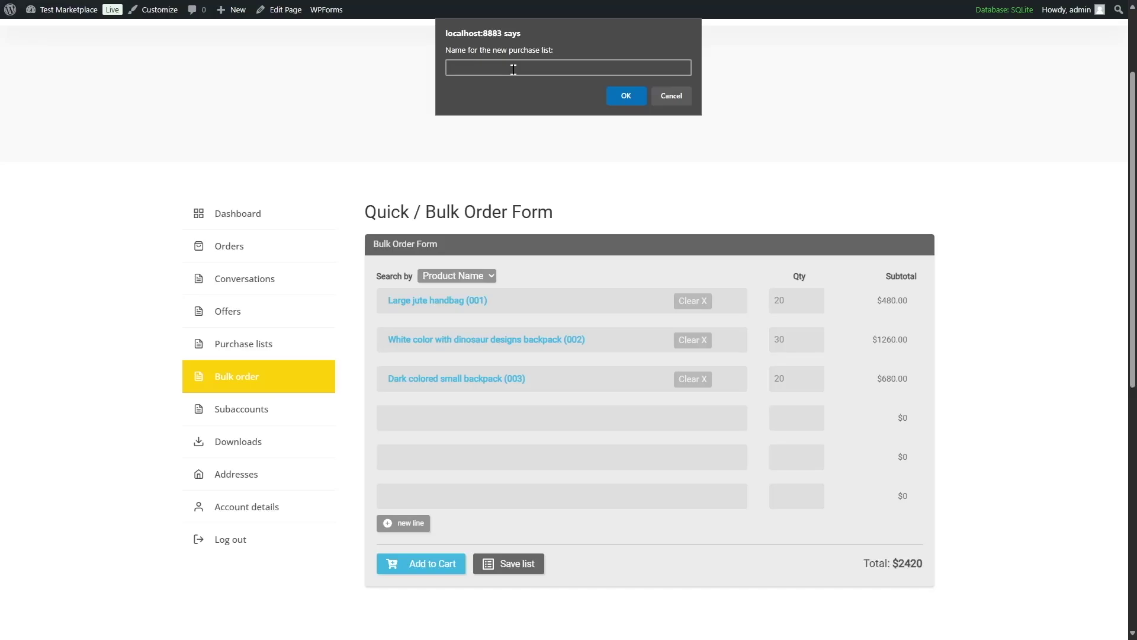
# Confirm the purchase list, add the three bags to the cart ($2,420.00), and return to My account.
pyautogui.press('Return')
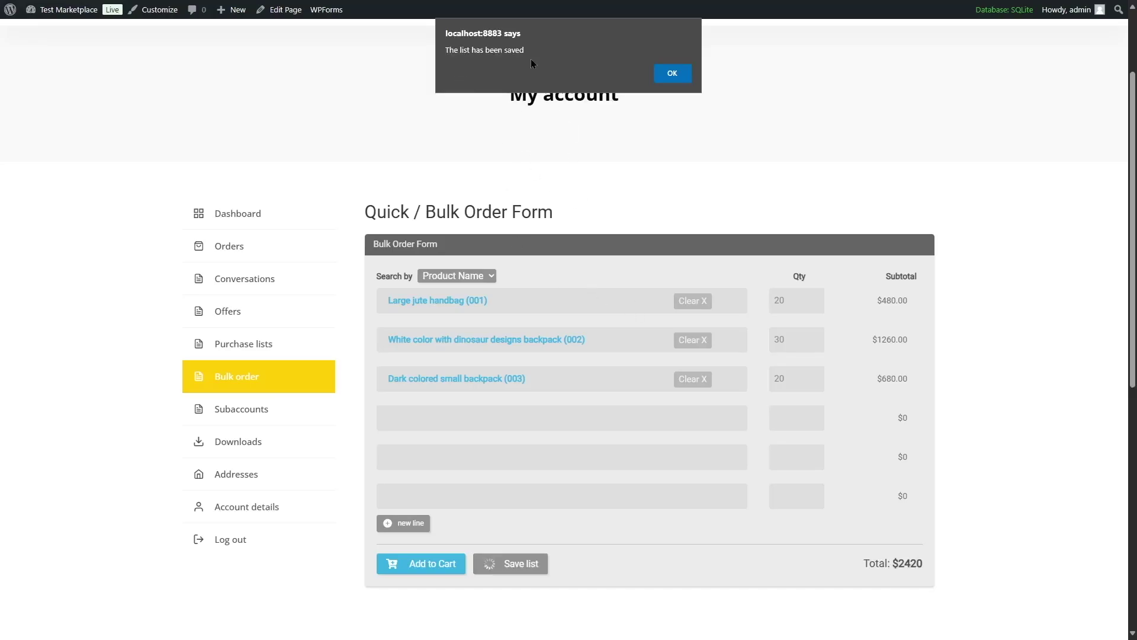
pyautogui.click(670, 74)
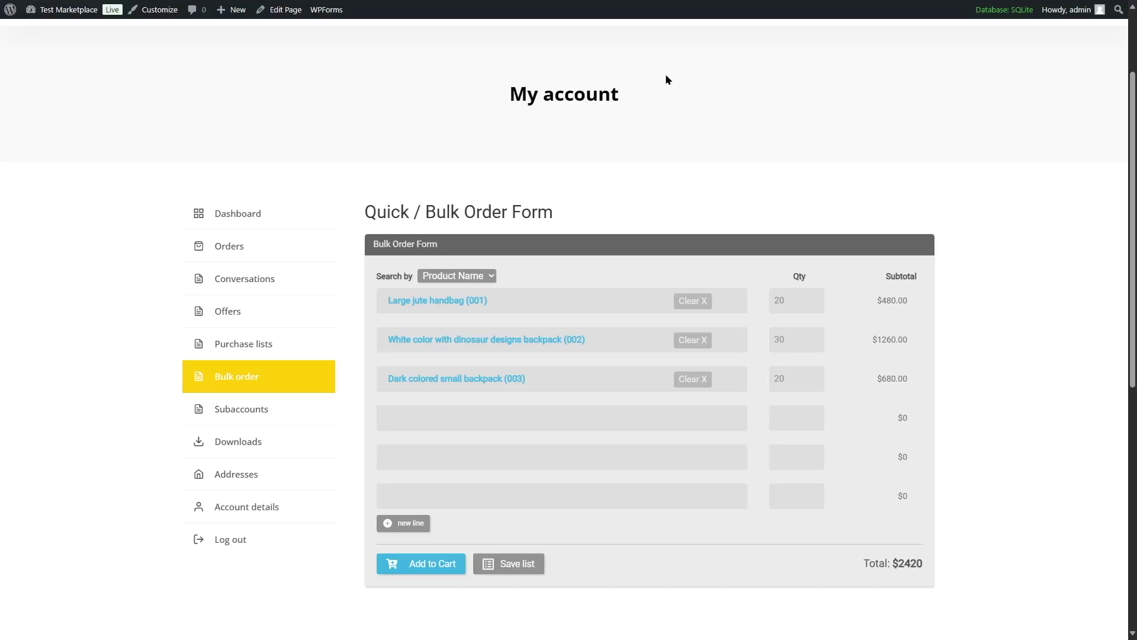
pyautogui.click(425, 570)
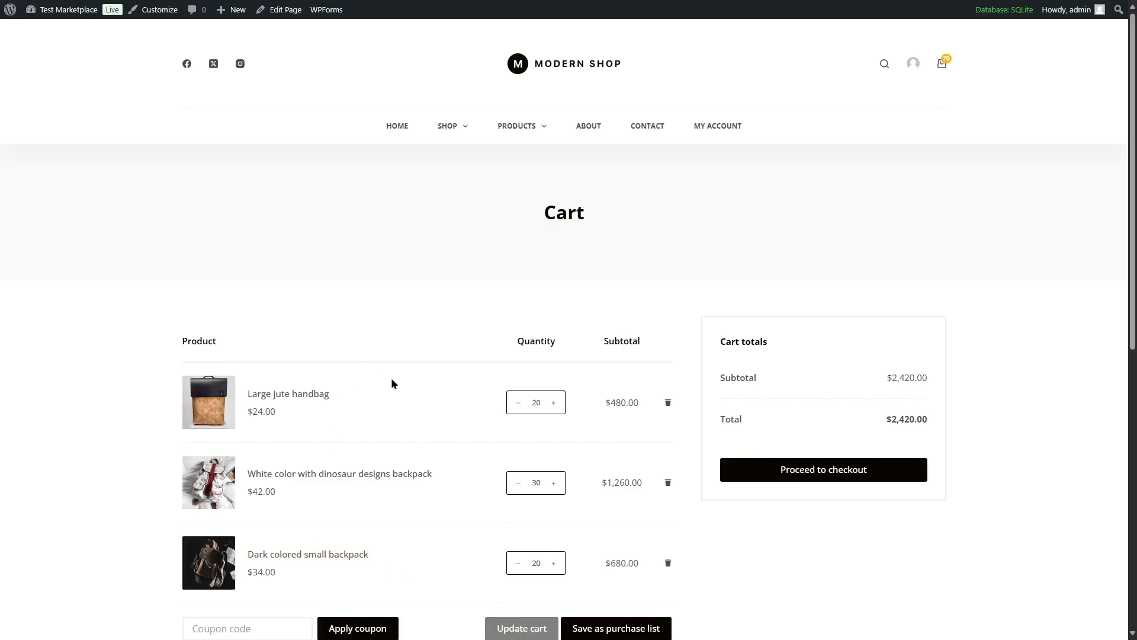
pyautogui.scroll(-2, 431, 486)
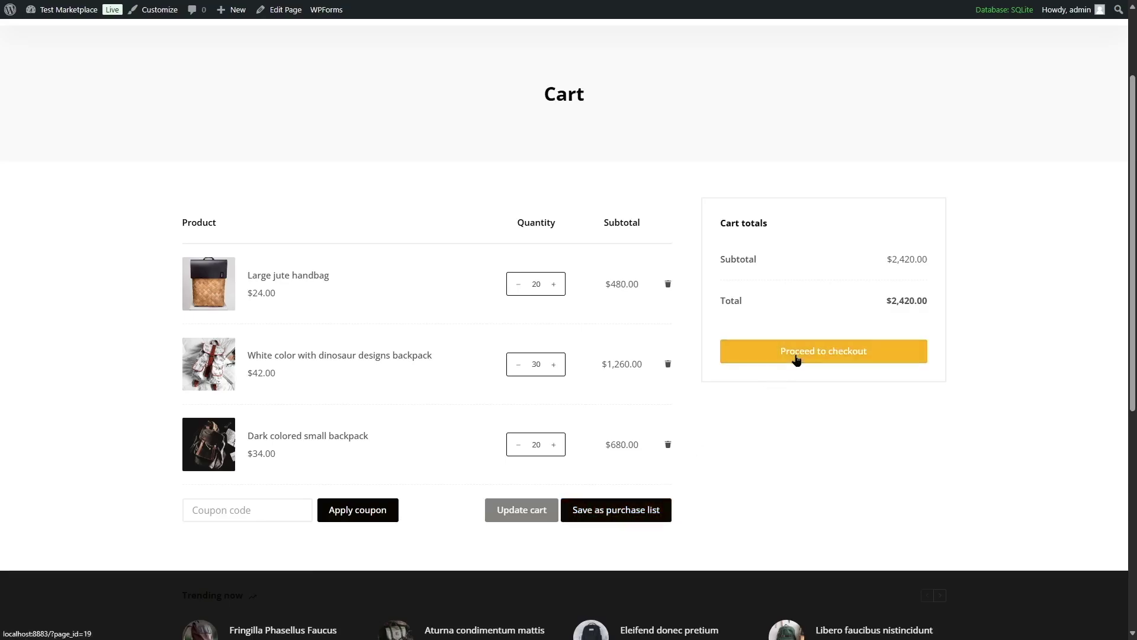
pyautogui.click(882, 359)
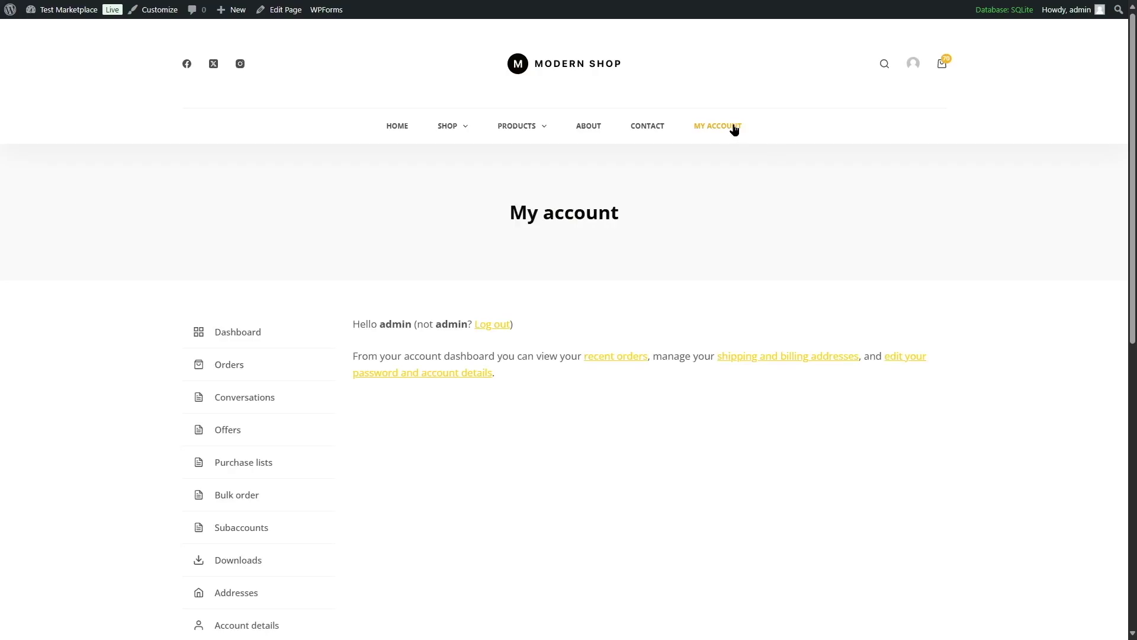
# View the three items in the Bags for January purchase list, then go back to the Shop page.
pyautogui.scroll(-2, 737, 184)
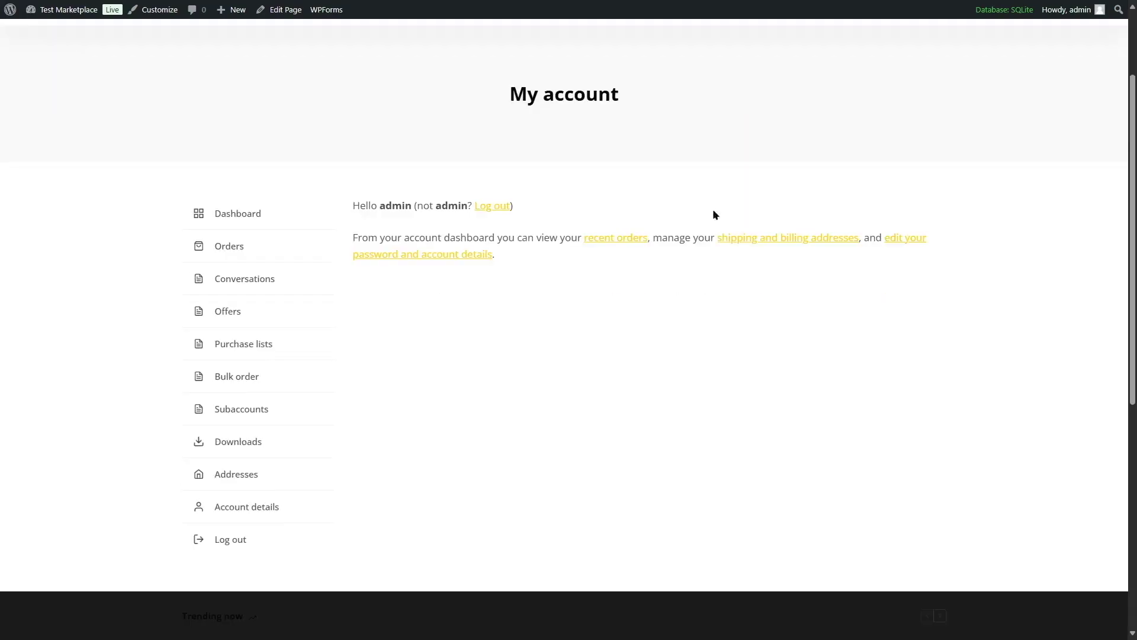
pyautogui.click(256, 352)
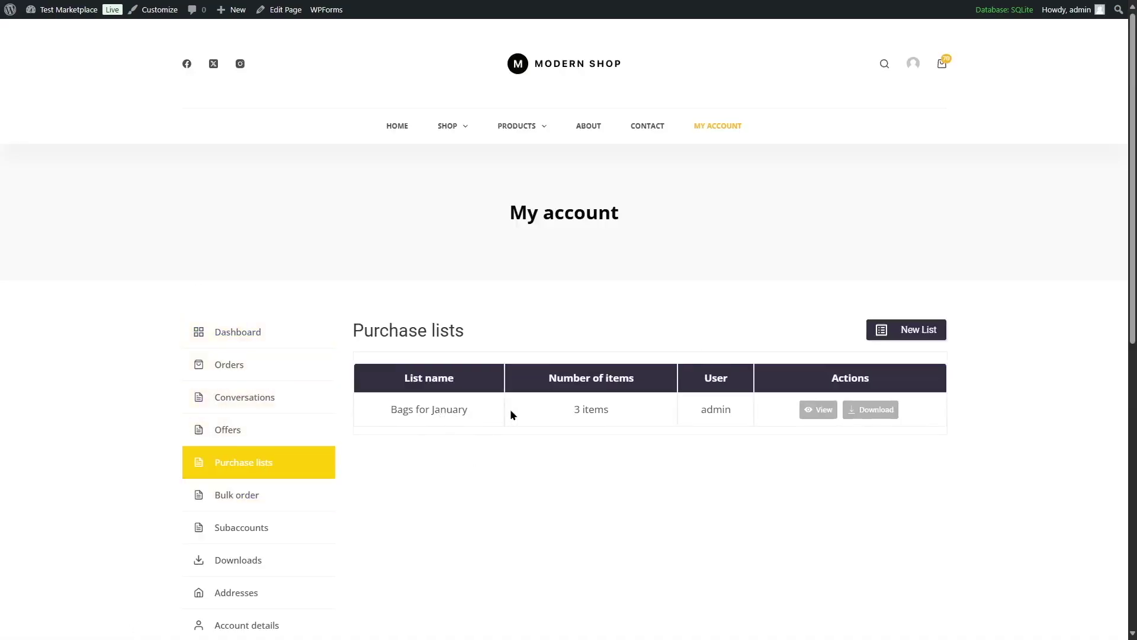
pyautogui.click(816, 414)
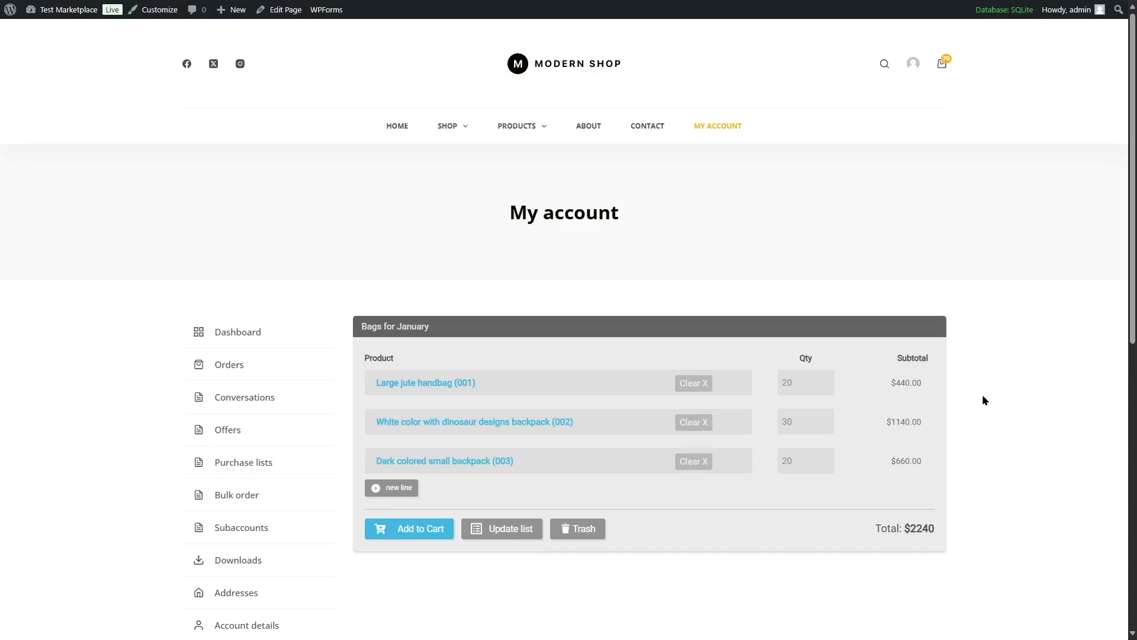
pyautogui.hotkey('alt', 'Left')
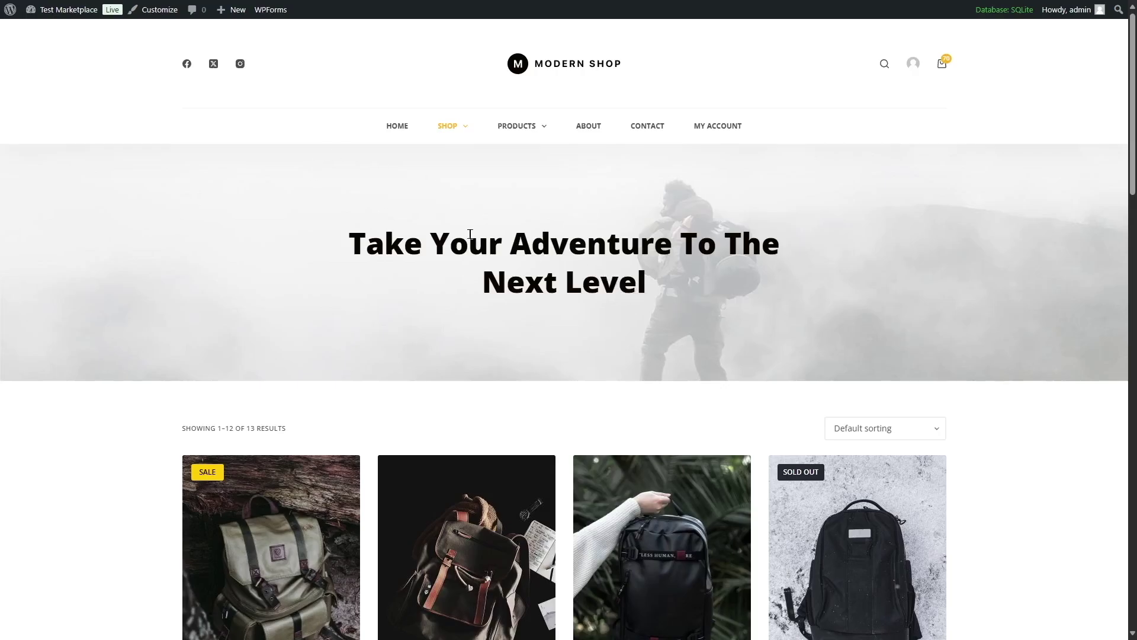
# Check the Dark colored small backpack's quantity discount tiers, then return to the admin Dashboard.
pyautogui.scroll(-5, 471, 237)
pyautogui.click(461, 277)
pyautogui.scroll(-2, 461, 276)
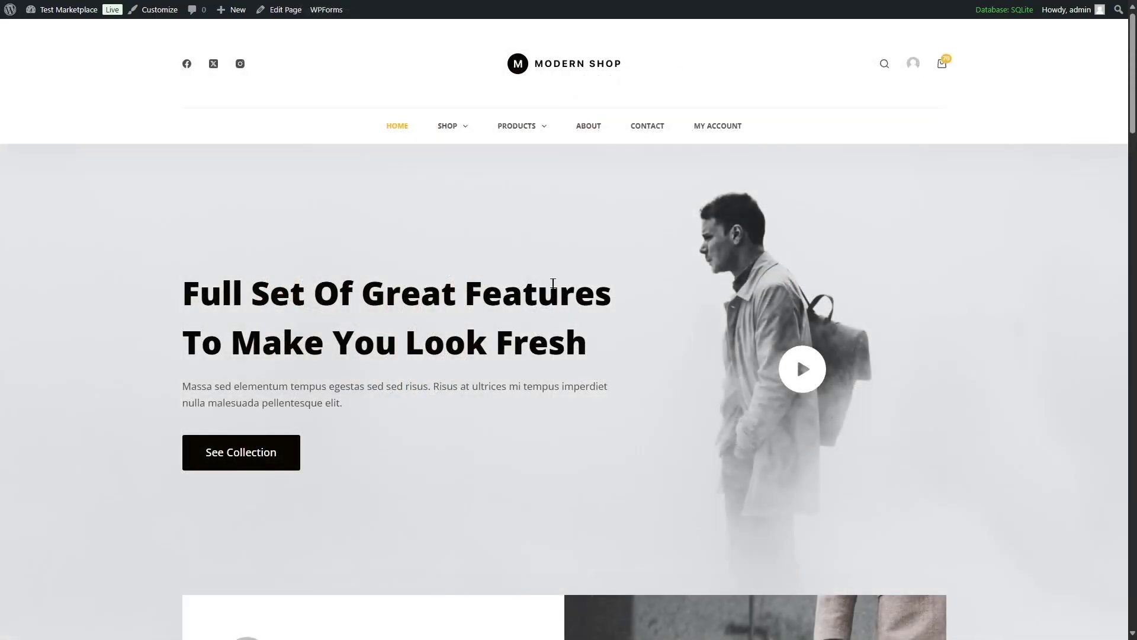
pyautogui.moveTo(70, 32)
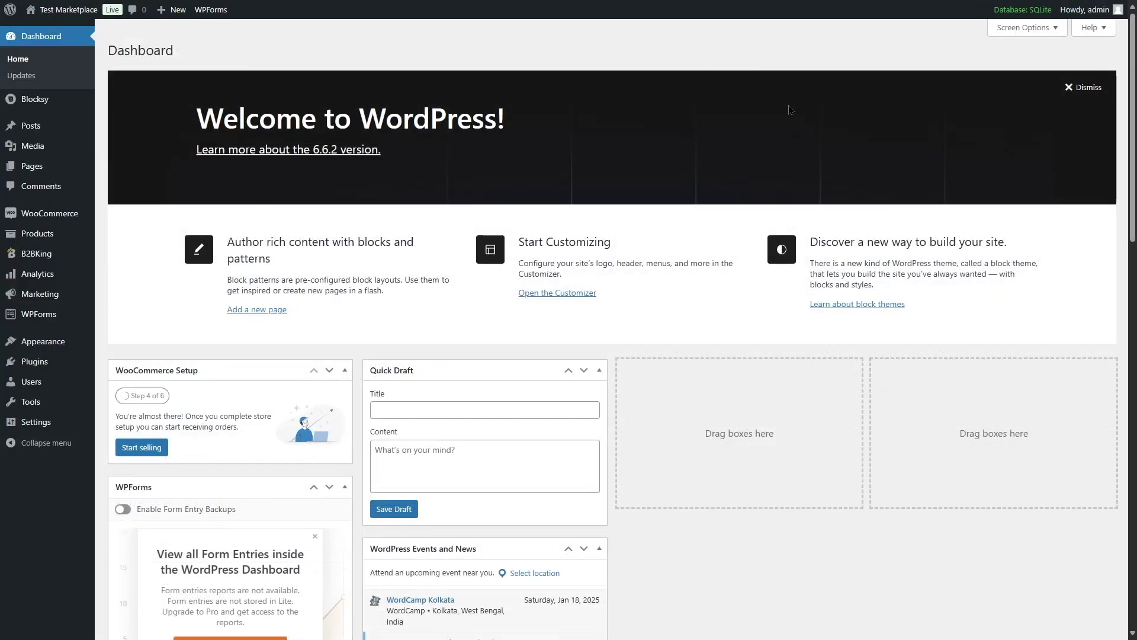
# Create a new page titled 'Bulk order form'.
pyautogui.moveTo(64, 168)
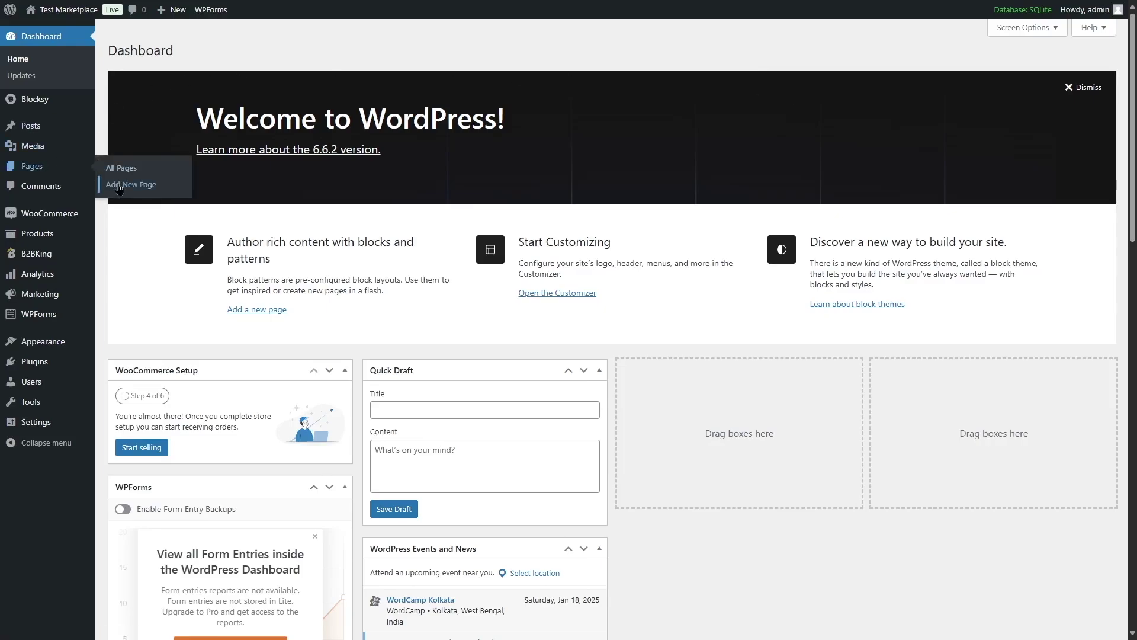
pyautogui.click(119, 186)
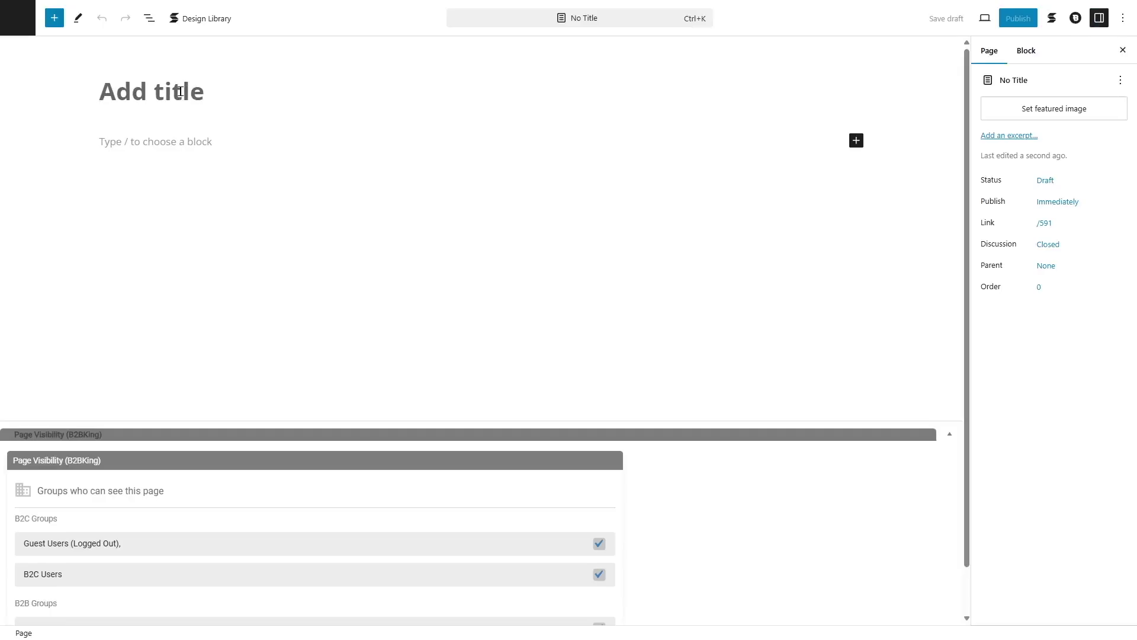
pyautogui.write('Bulk order form')
pyautogui.click(147, 131)
# Add a Shortcode block containing [b2bking_bulkorder], publish the page and view it live.
pyautogui.write('/short')
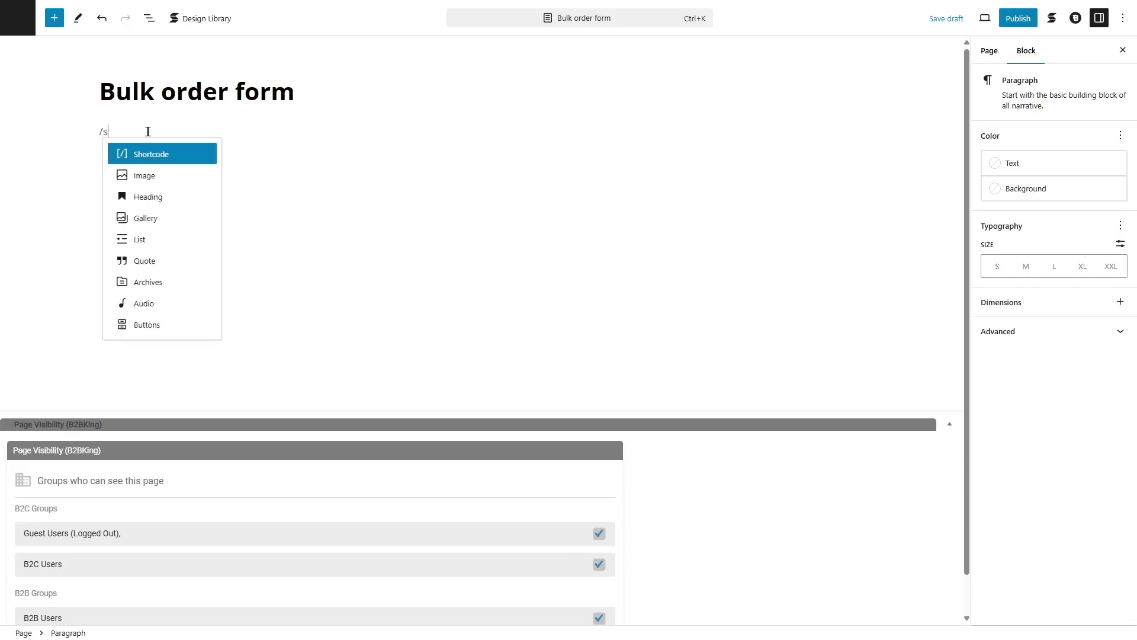
pyautogui.click(175, 48)
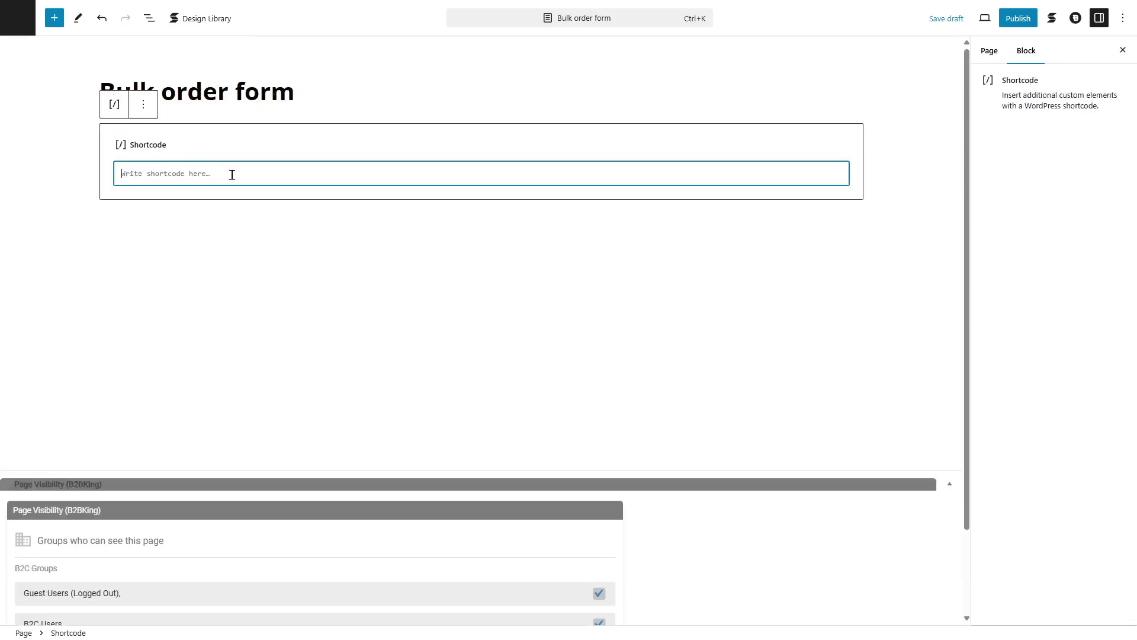
pyautogui.write('[b2bking_bulkorder]')
pyautogui.click(1014, 23)
pyautogui.click(1015, 24)
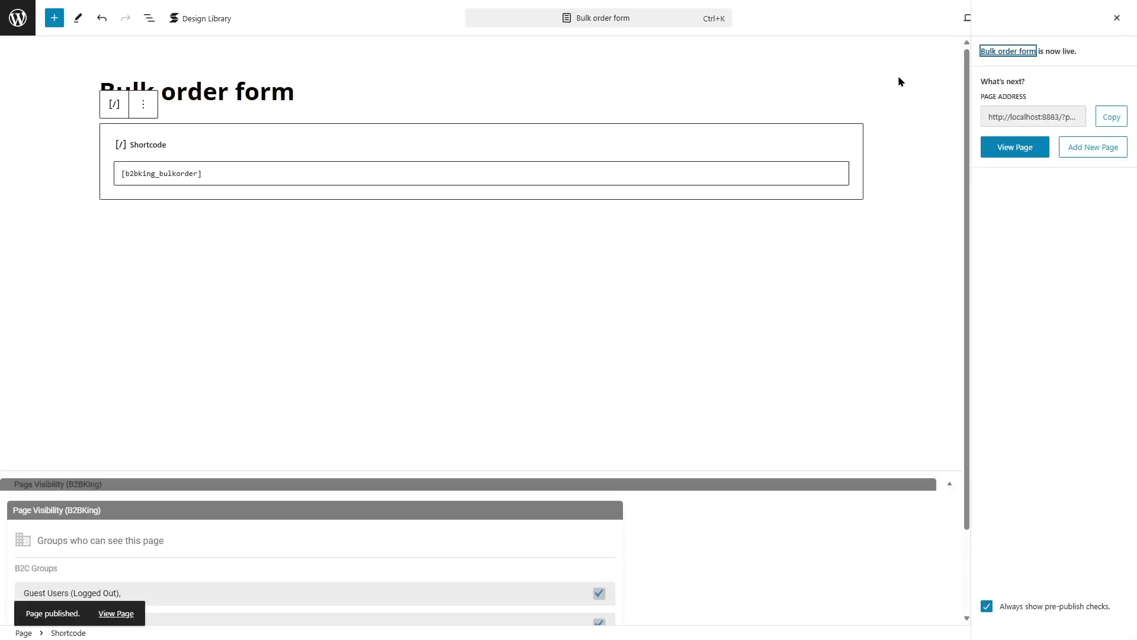
pyautogui.click(1007, 153)
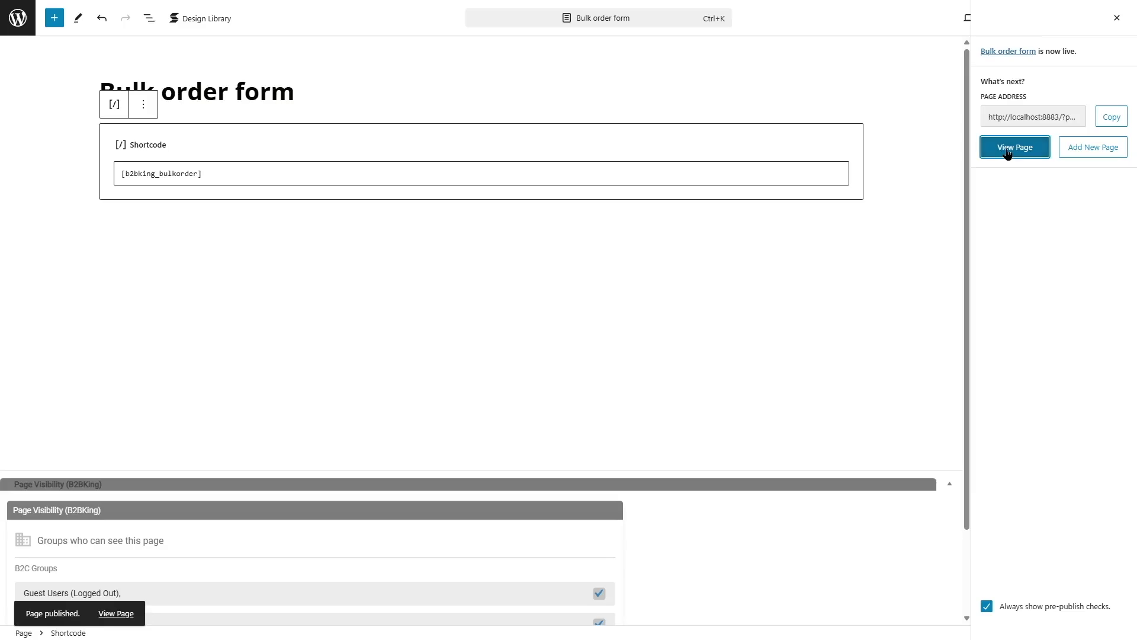
# Scroll through the live Bulk order form page showing the empty form with a $0.00 total.
pyautogui.scroll(-1, 422, 348)
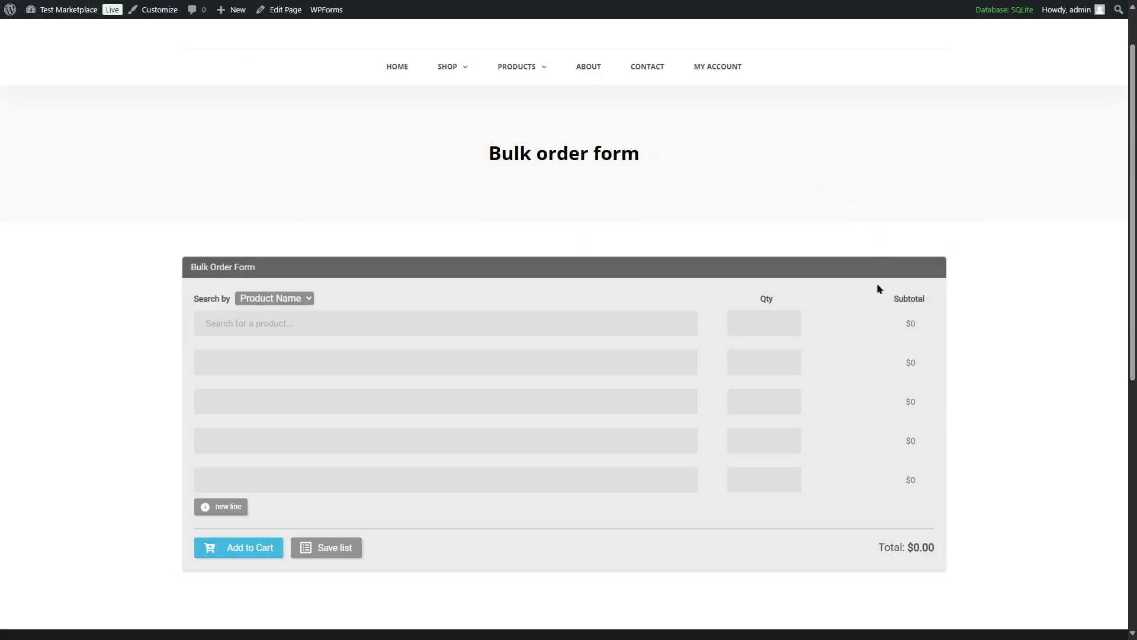
pyautogui.scroll(1, 879, 287)
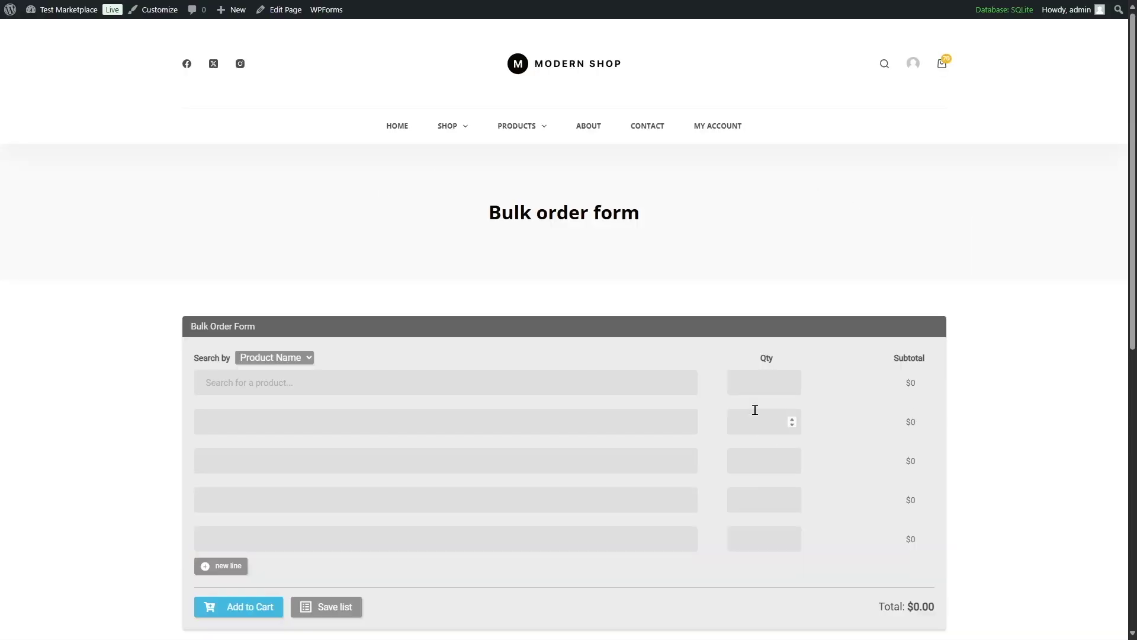